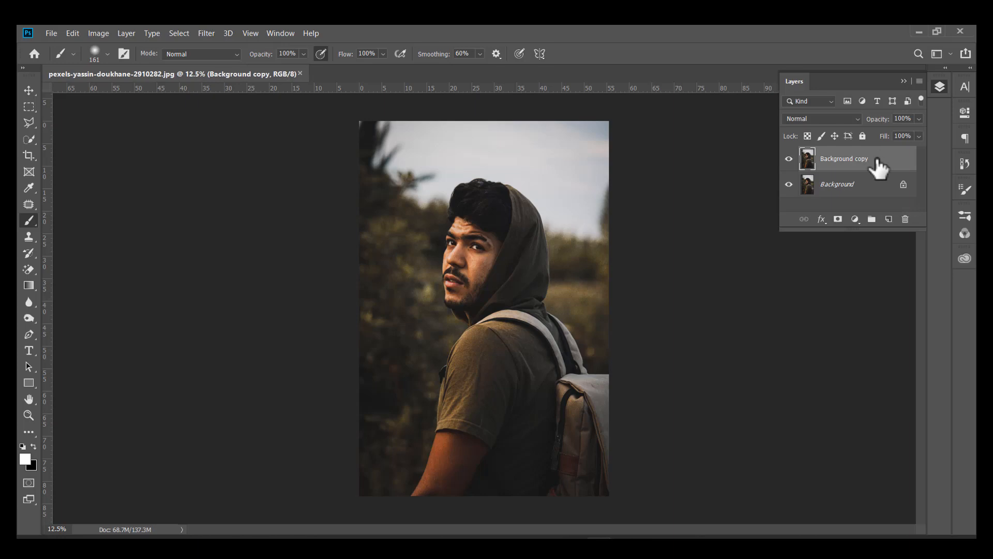
{"action": "left_click", "coordinate": [824, 120]}
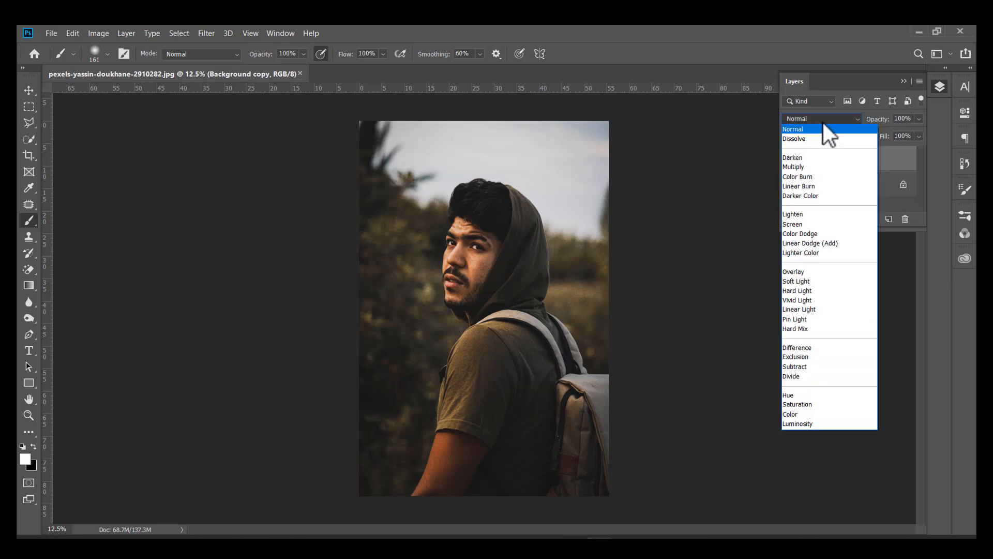
{"action": "left_click", "coordinate": [823, 118]}
{"action": "left_click", "coordinate": [910, 78]}
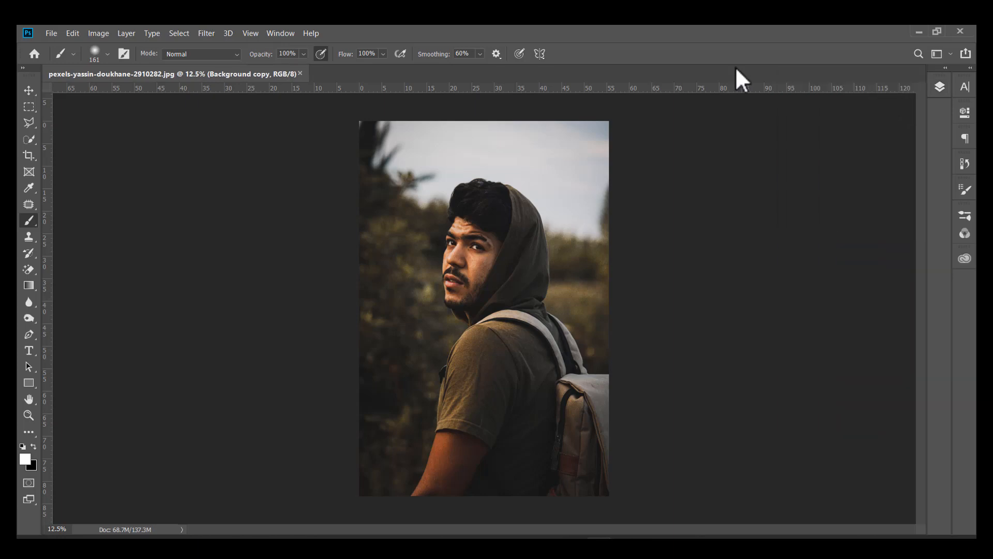
Open the Camera Raw Filter for the Background copy layer and apply the automatic tone adjustments
{"action": "left_click", "coordinate": [209, 32]}
{"action": "left_click", "coordinate": [207, 31]}
{"action": "left_click", "coordinate": [206, 32]}
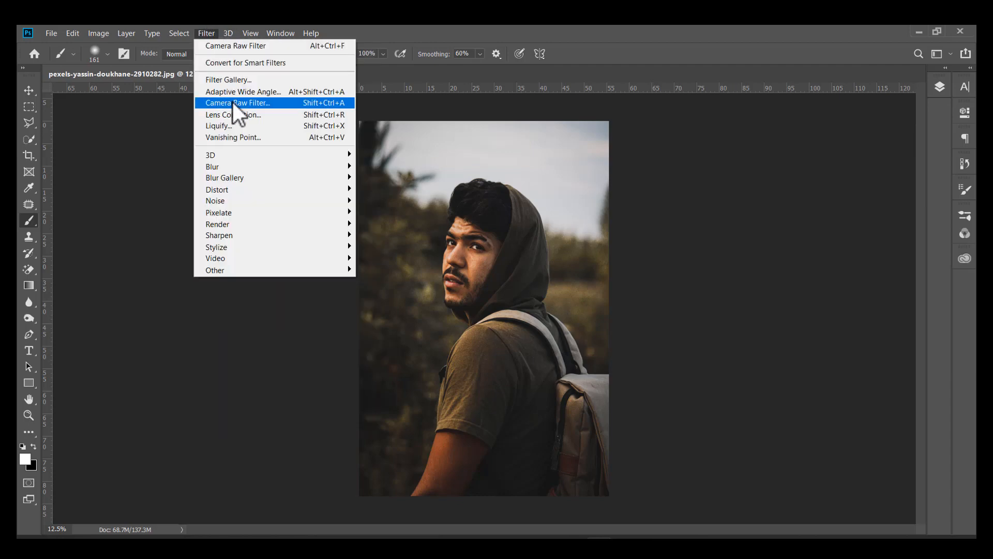
{"action": "left_click", "coordinate": [233, 101]}
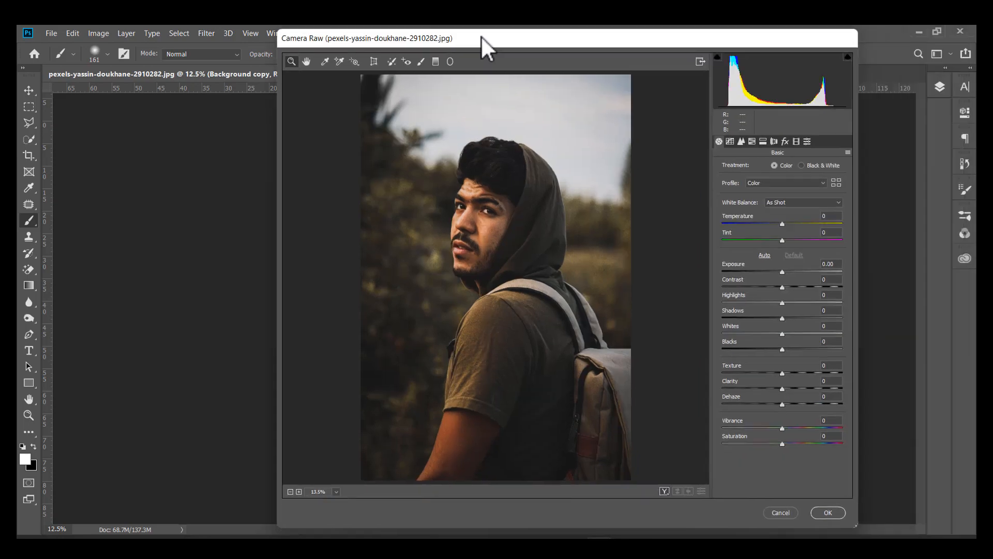
{"action": "left_click_drag", "start_coordinate": [481, 35], "coordinate": [363, 45]}
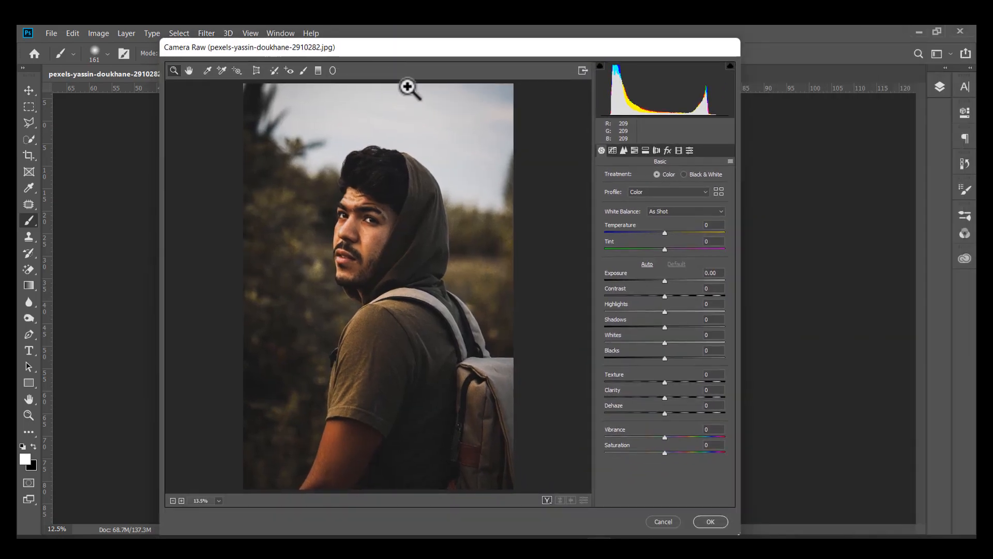
{"action": "left_click", "coordinate": [650, 264]}
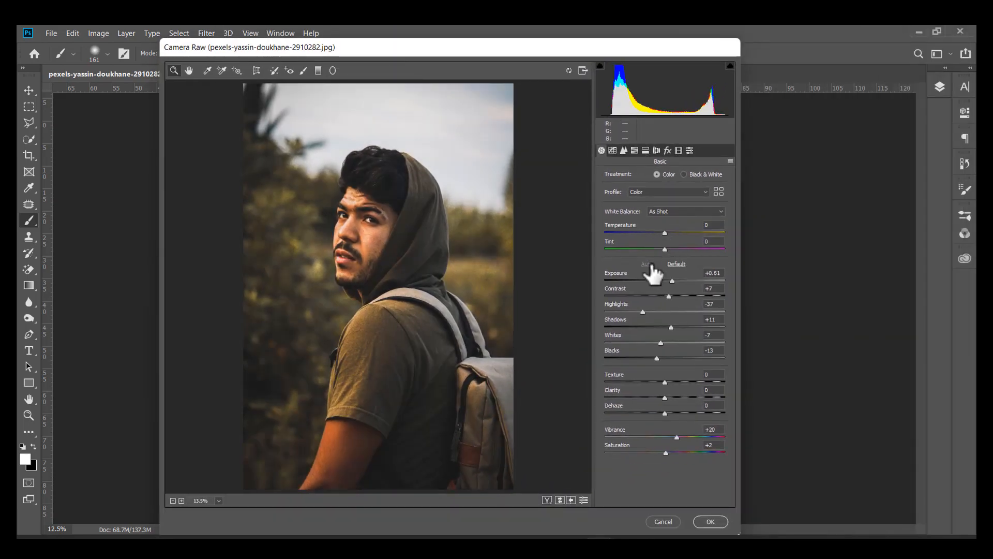
Set Exposure +1.25, Contrast +13, Highlights -58, Shadows +24, Whites +44, Blacks -22, Texture +8, Clarity +10, Dehaze +11, Vibrance +78 and Saturation about +23
{"action": "left_click_drag", "start_coordinate": [672, 281], "coordinate": [690, 328]}
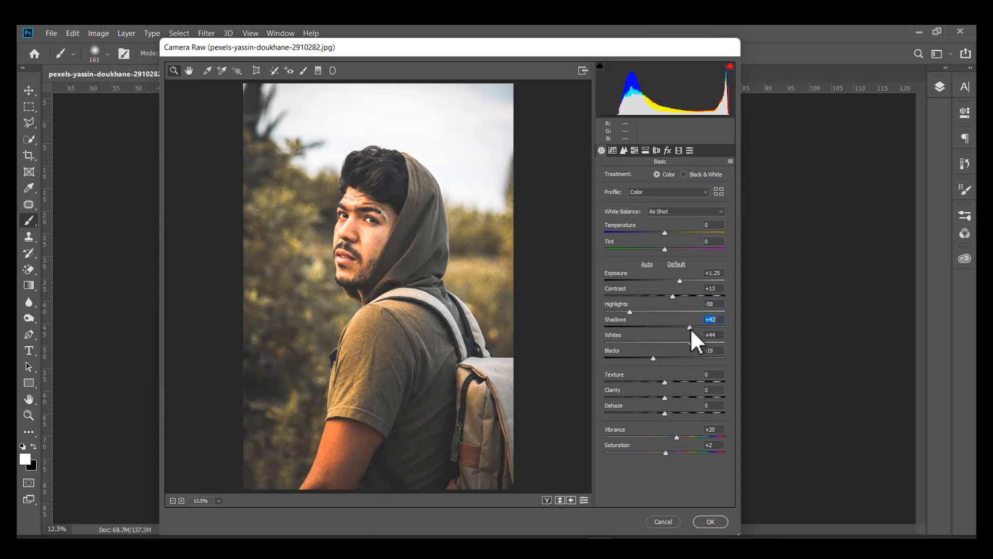
{"action": "left_click_drag", "start_coordinate": [653, 358], "coordinate": [673, 409]}
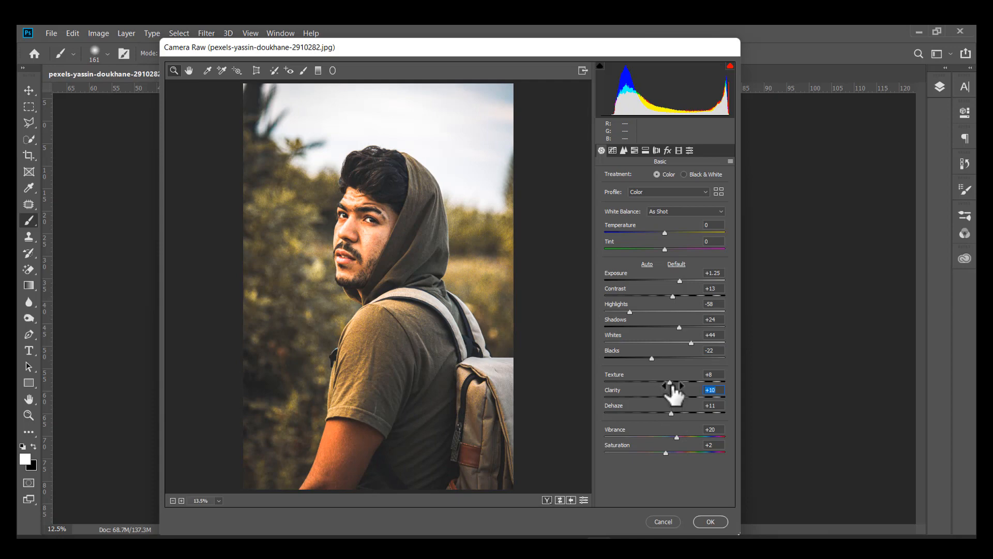
{"action": "mouse_move", "coordinate": [678, 437]}
{"action": "left_mouse_down"}
{"action": "mouse_move", "coordinate": [696, 437]}
{"action": "mouse_move", "coordinate": [675, 453]}
{"action": "left_mouse_up"}
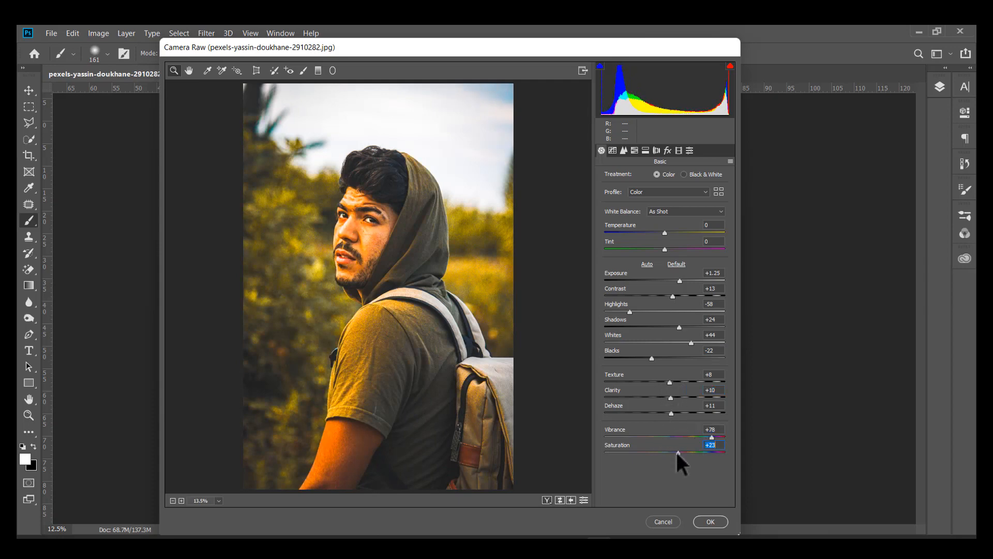
In the HSL adjustments, set saturation to Reds -39, Oranges -34 and Yellows -33, and the luminance of all three to +18
{"action": "left_click", "coordinate": [634, 150]}
{"action": "left_click", "coordinate": [642, 177]}
{"action": "left_click_drag", "start_coordinate": [659, 245], "coordinate": [644, 230]}
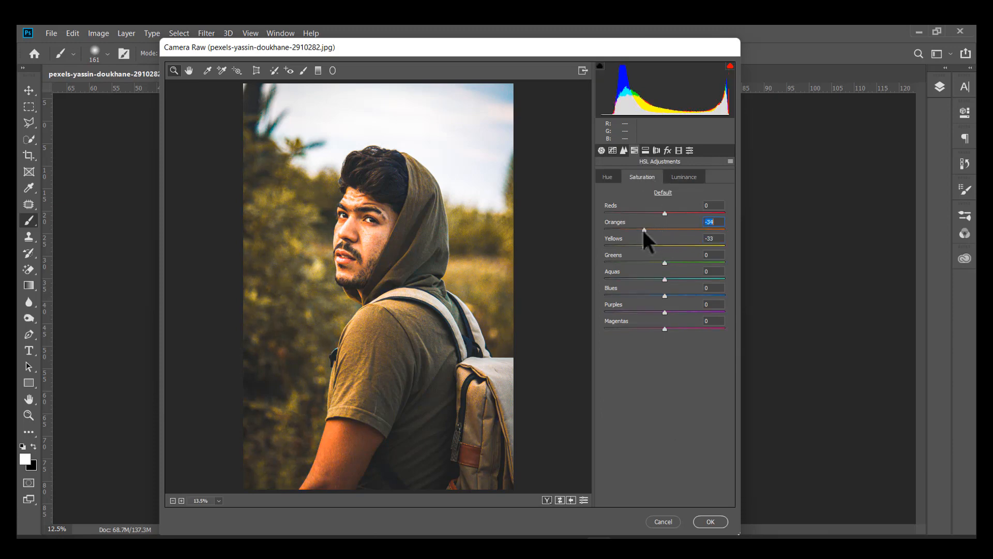
{"action": "left_click", "coordinate": [665, 211]}
{"action": "left_click", "coordinate": [683, 177]}
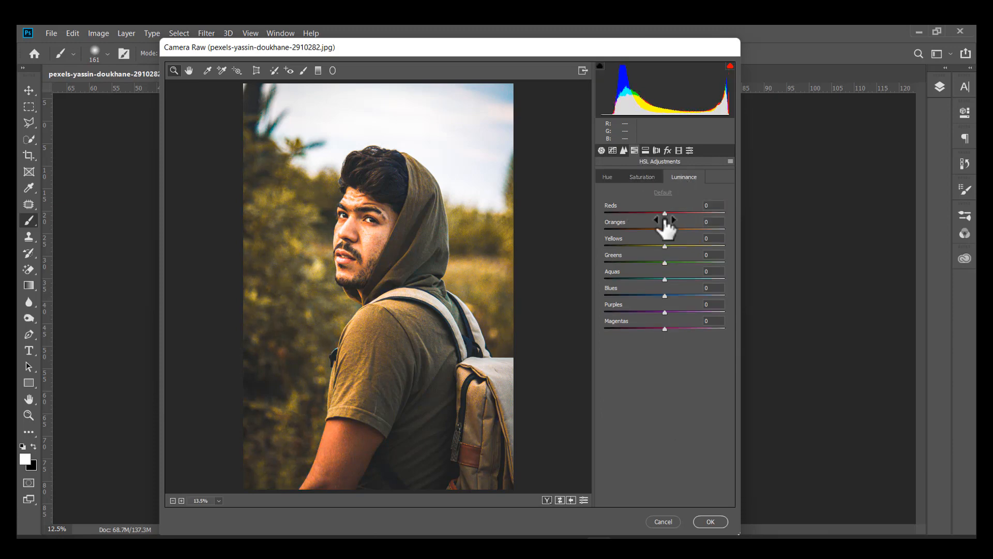
{"action": "left_click_drag", "start_coordinate": [664, 212], "coordinate": [675, 245]}
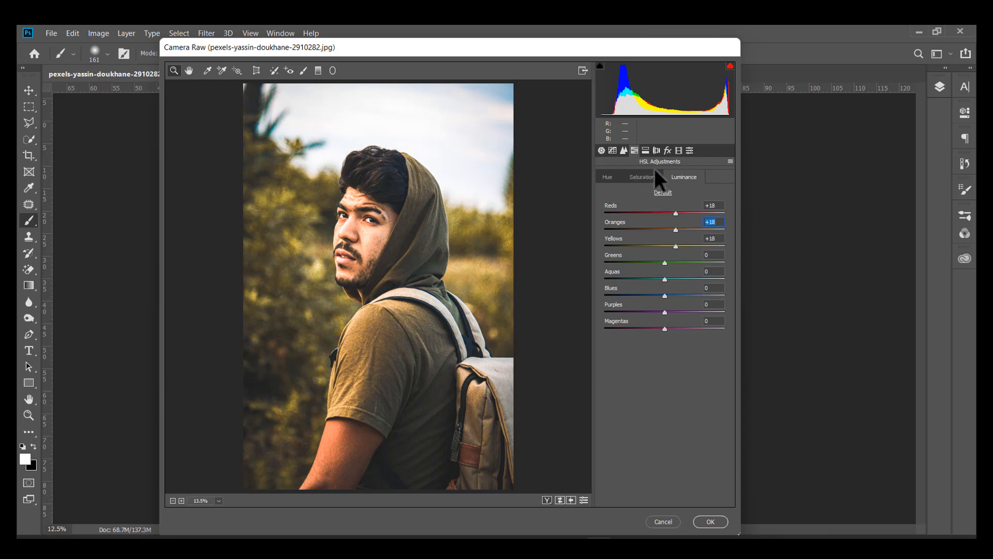
Set the HSL saturation of Yellows to -18 and apply the Camera Raw Filter
{"action": "left_click", "coordinate": [610, 178]}
{"action": "left_click", "coordinate": [640, 176]}
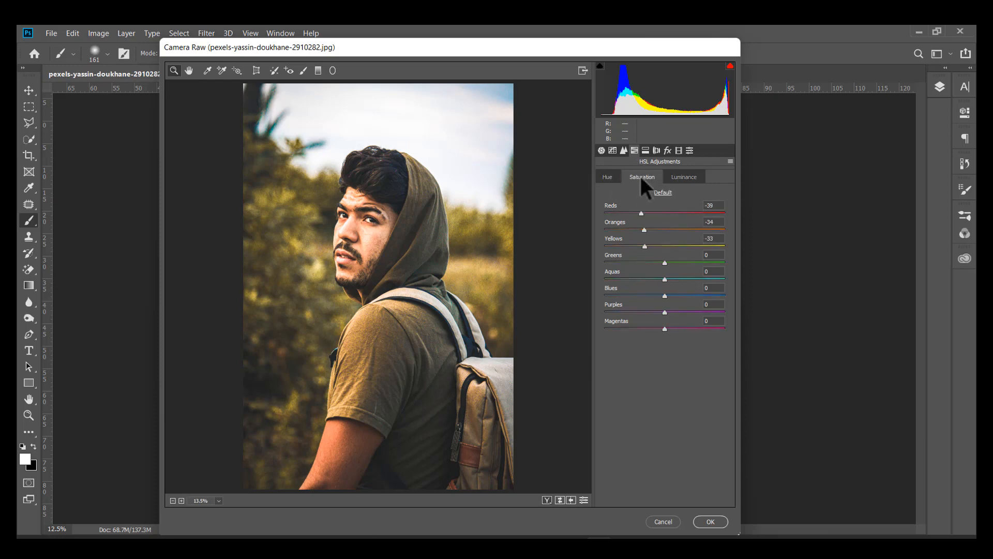
{"action": "left_click_drag", "start_coordinate": [645, 246], "coordinate": [654, 247]}
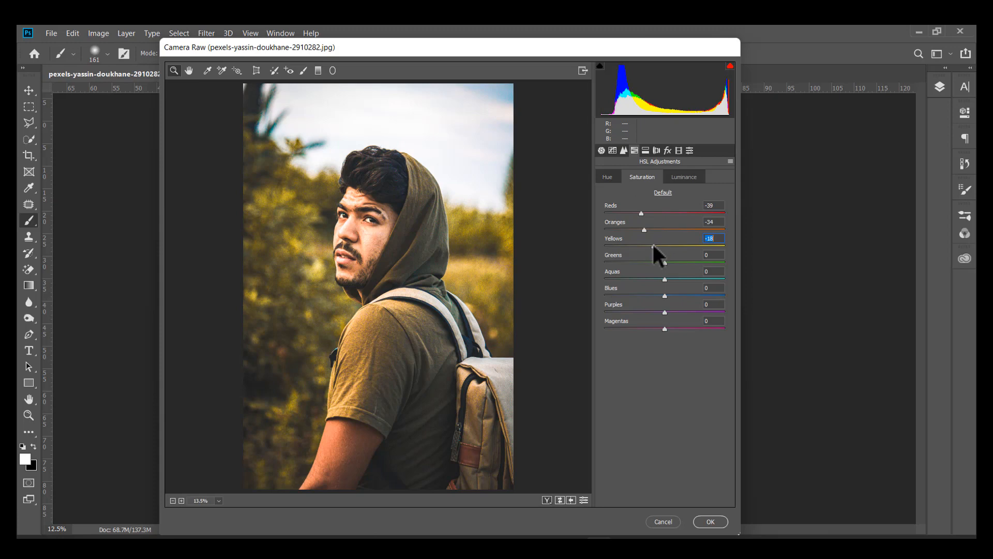
{"action": "left_click", "coordinate": [713, 524]}
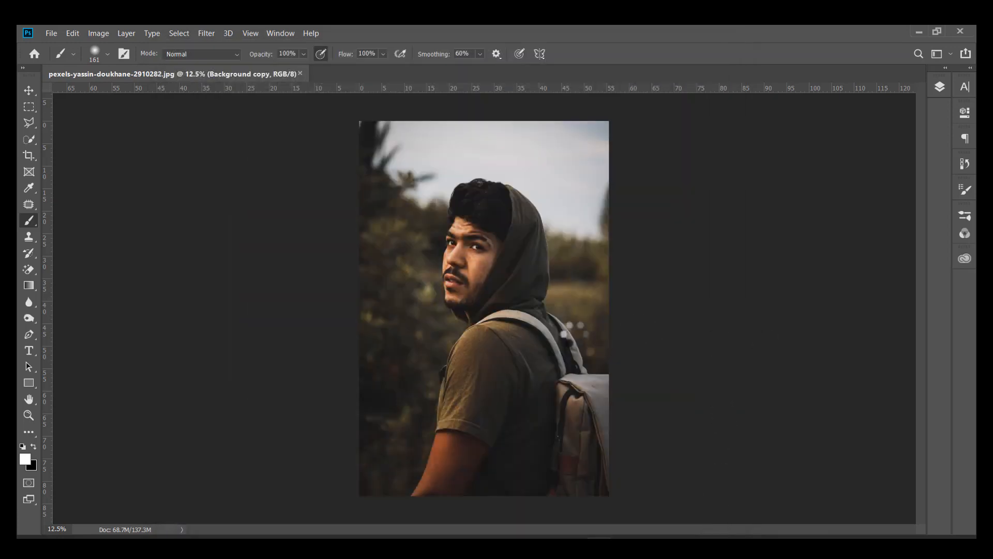
Merge the Background copy and Background layers into a single layer
{"action": "left_click", "coordinate": [941, 89]}
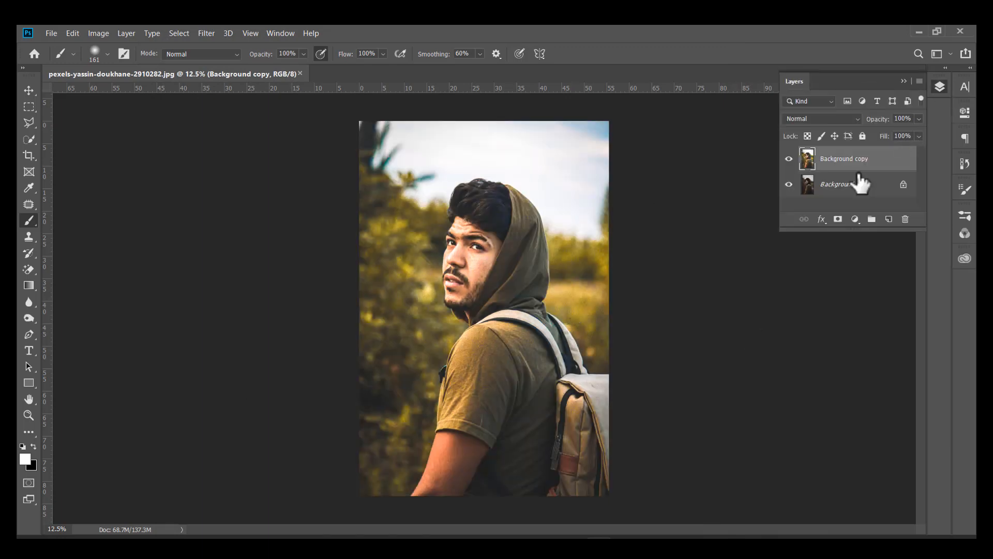
{"action": "right_click", "coordinate": [858, 185]}
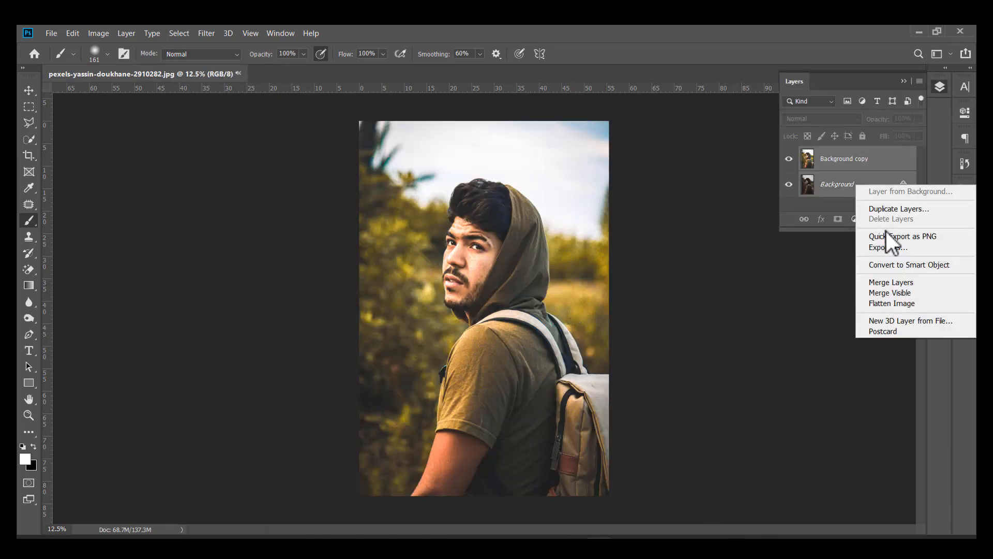
{"action": "left_click", "coordinate": [892, 284]}
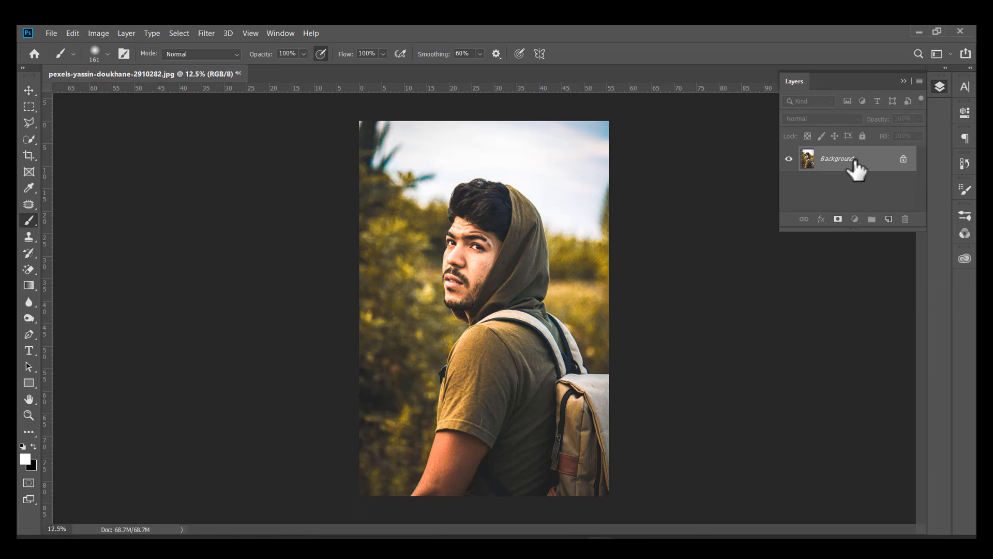
Duplicate the merged Background layer twice
{"action": "double_click", "coordinate": [856, 168]}
{"action": "key", "text": "Escape"}
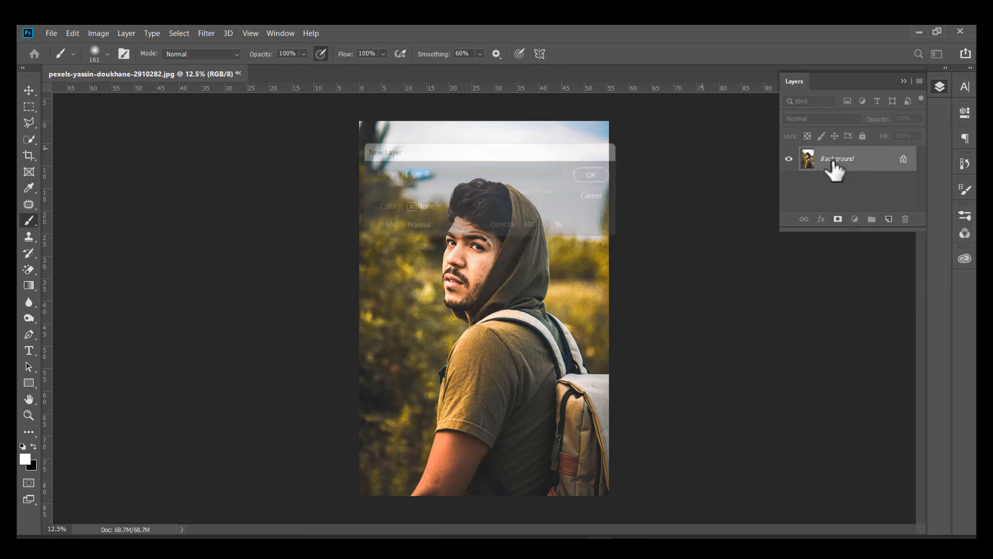
{"action": "left_click_drag", "start_coordinate": [831, 166], "coordinate": [889, 218]}
{"action": "left_click_drag", "start_coordinate": [876, 177], "coordinate": [889, 218]}
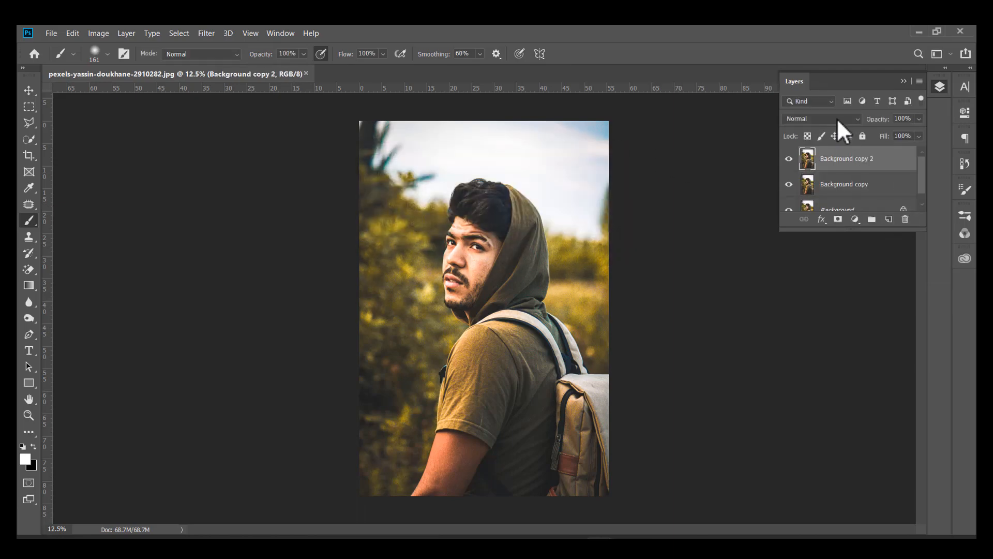
Set the blend mode of the Background copy 2 layer to Vivid Light and expand the collapsed layer list
{"action": "left_click", "coordinate": [837, 118]}
{"action": "left_click", "coordinate": [834, 300]}
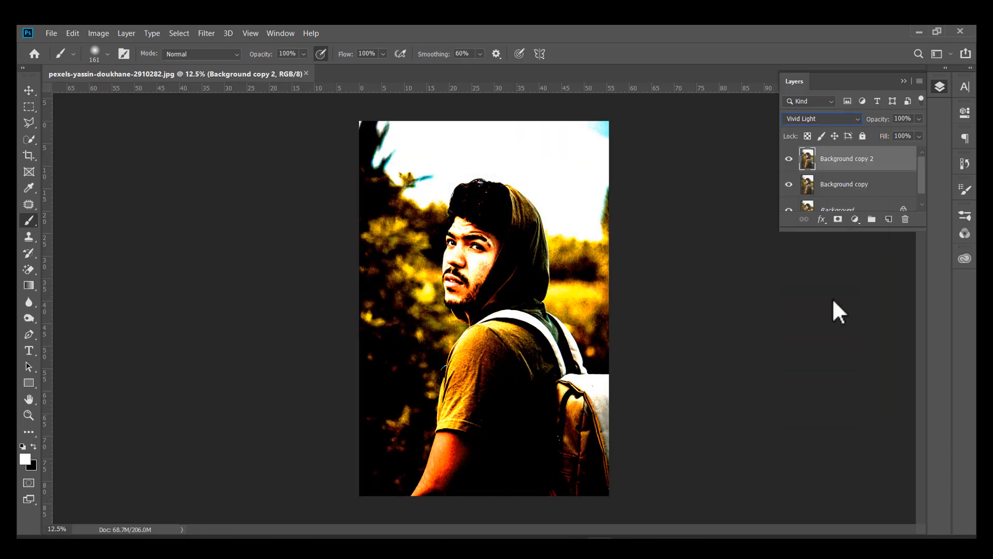
{"action": "left_click", "coordinate": [854, 118]}
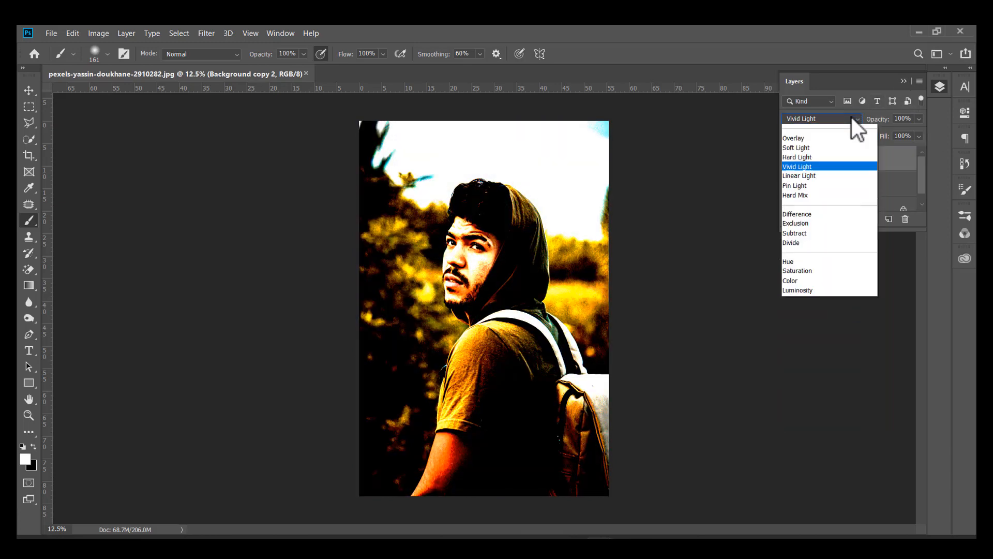
{"action": "left_click", "coordinate": [906, 80]}
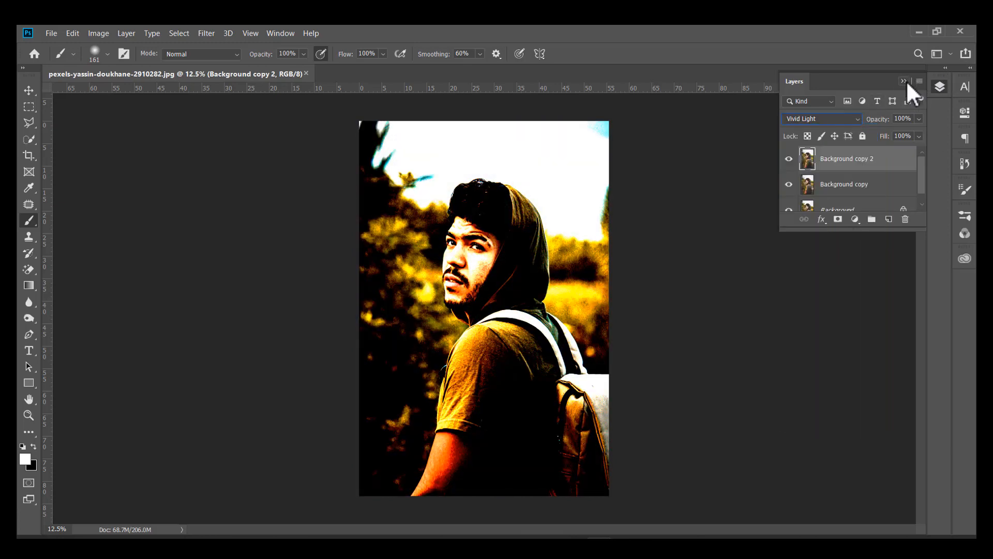
{"action": "left_click", "coordinate": [905, 80]}
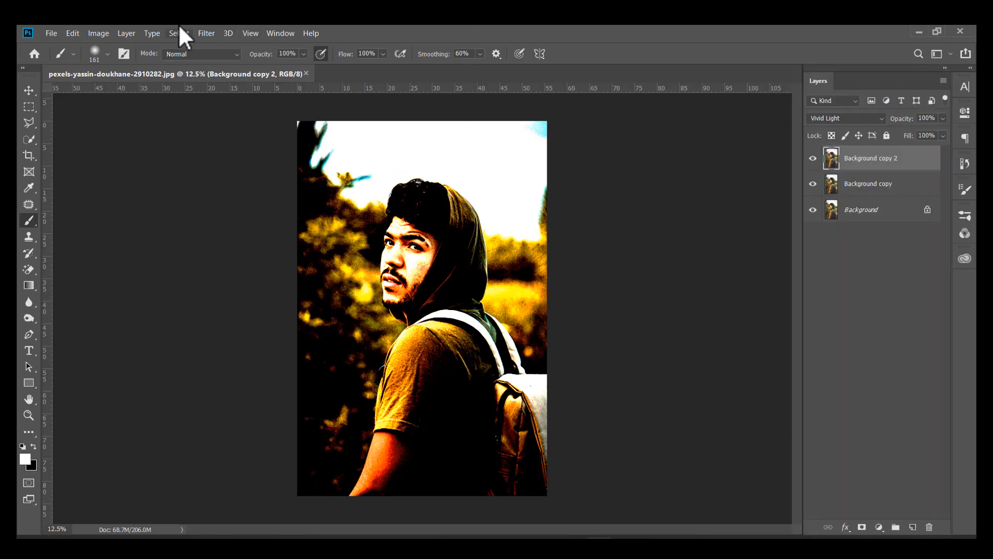
Invert the colors of the Background copy 2 layer
{"action": "left_click", "coordinate": [179, 33]}
{"action": "left_click", "coordinate": [73, 33]}
{"action": "left_click", "coordinate": [99, 33]}
{"action": "mouse_move", "coordinate": [115, 60]}
{"action": "left_click", "coordinate": [290, 202]}
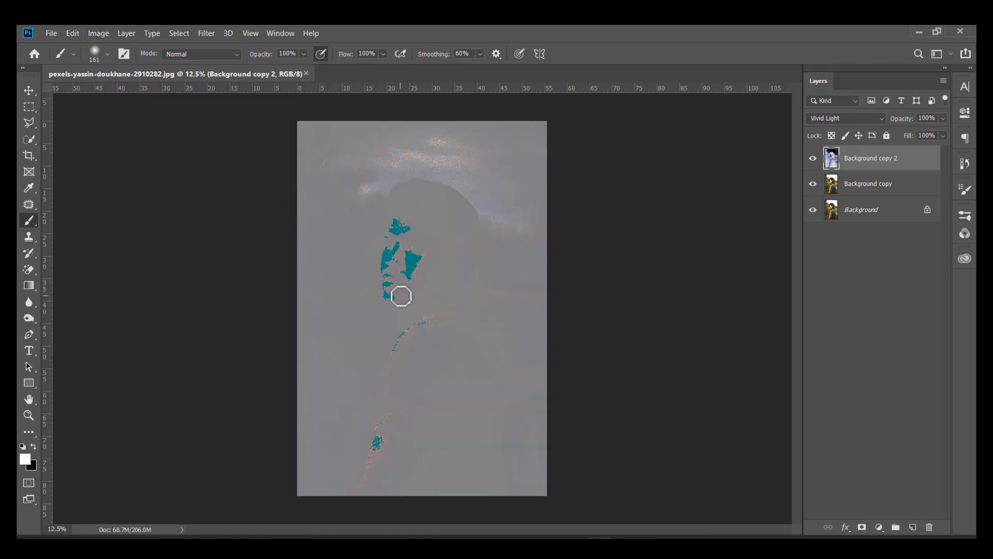
Apply a High Pass filter with a radius of about 10 pixels to the inverted Background copy 2 layer
{"action": "left_click", "coordinate": [180, 33]}
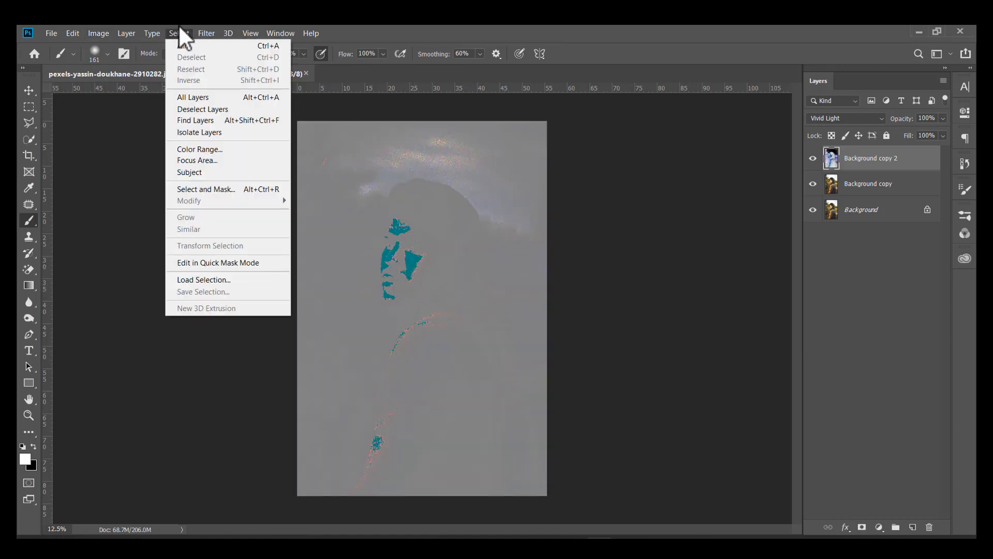
{"action": "left_click", "coordinate": [212, 28]}
{"action": "left_click", "coordinate": [212, 27]}
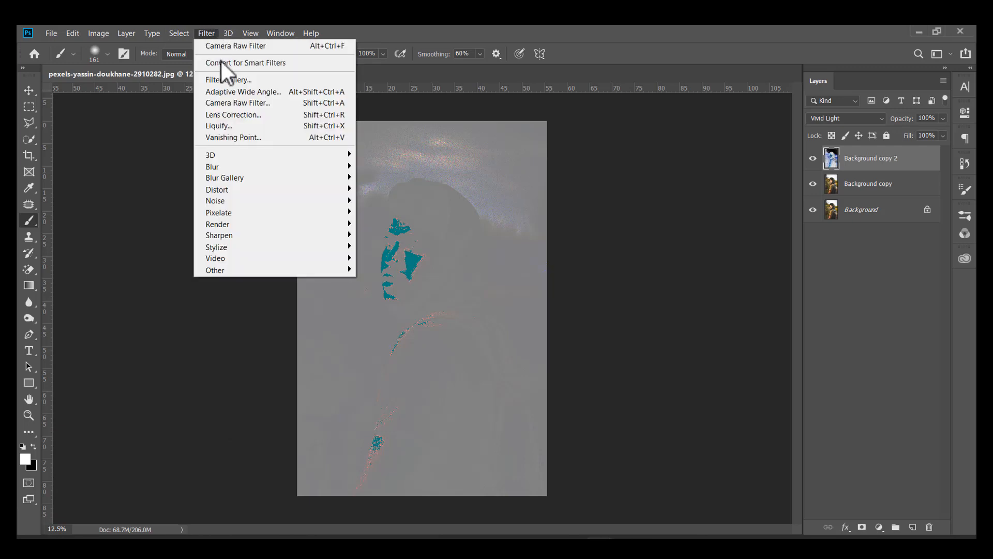
{"action": "mouse_move", "coordinate": [327, 269]}
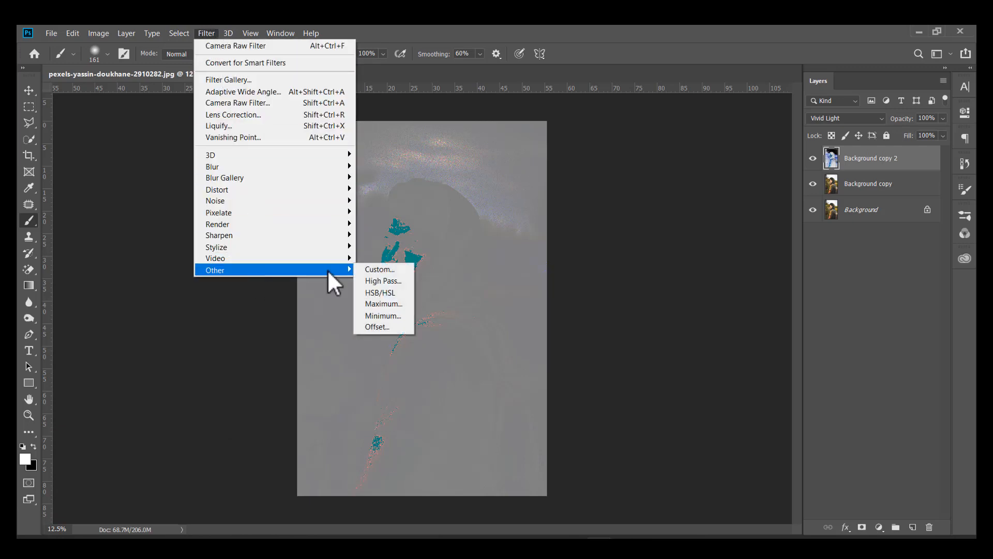
{"action": "left_click", "coordinate": [393, 281]}
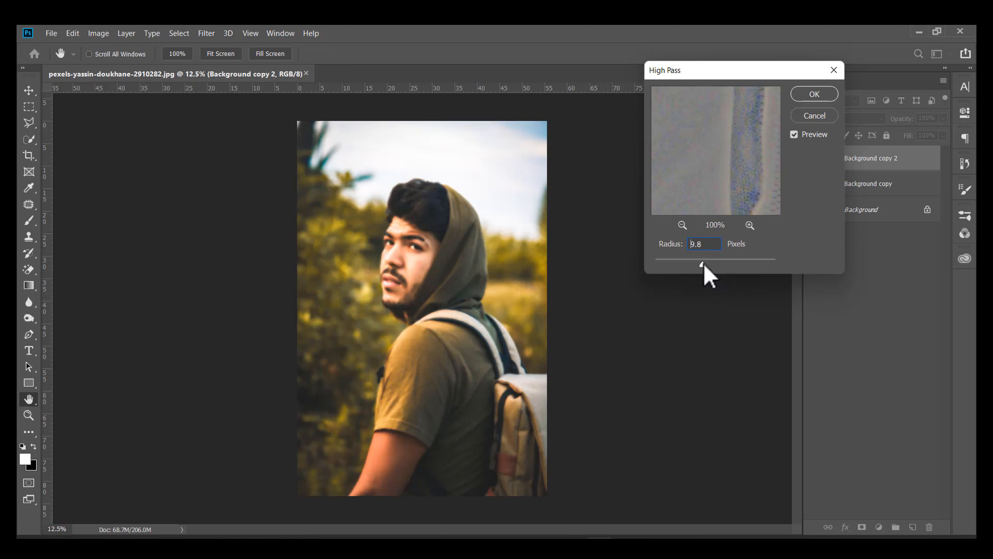
{"action": "mouse_move", "coordinate": [709, 265]}
{"action": "left_mouse_down"}
{"action": "mouse_move", "coordinate": [731, 267]}
{"action": "mouse_move", "coordinate": [707, 262]}
{"action": "left_mouse_up"}
{"action": "left_click", "coordinate": [807, 97]}
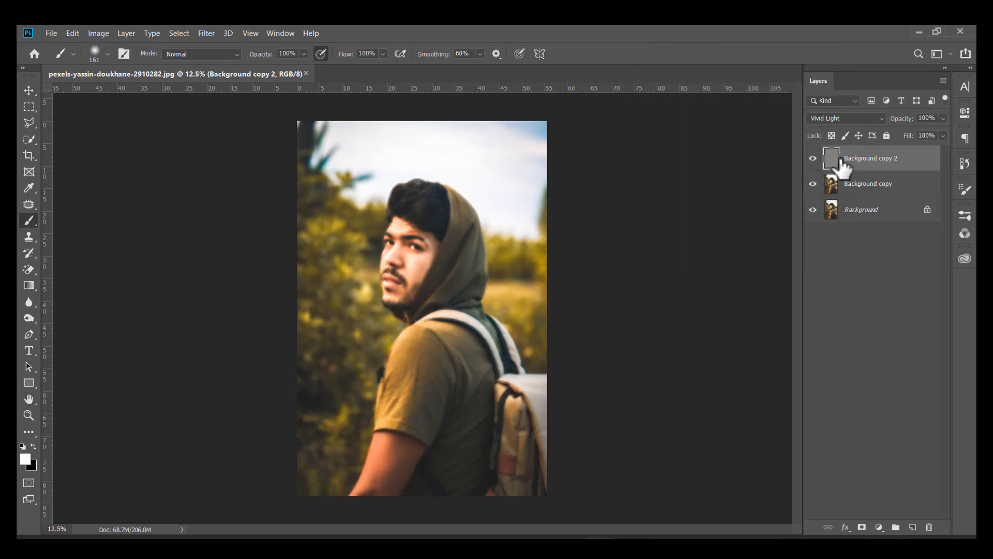
Apply a Gaussian Blur with a radius of a few pixels to the Background copy 2 layer
{"action": "left_click", "coordinate": [207, 34]}
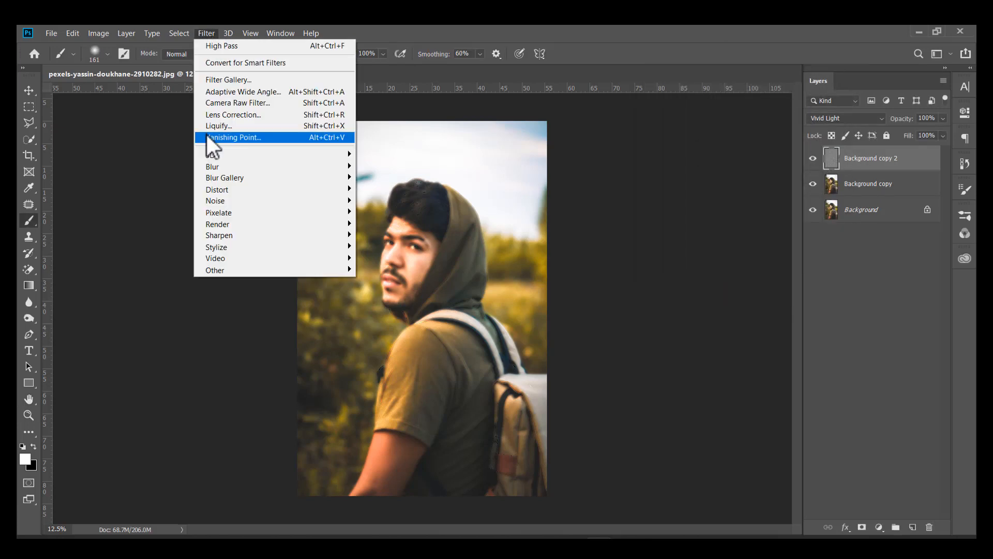
{"action": "mouse_move", "coordinate": [218, 166]}
{"action": "left_click", "coordinate": [413, 213]}
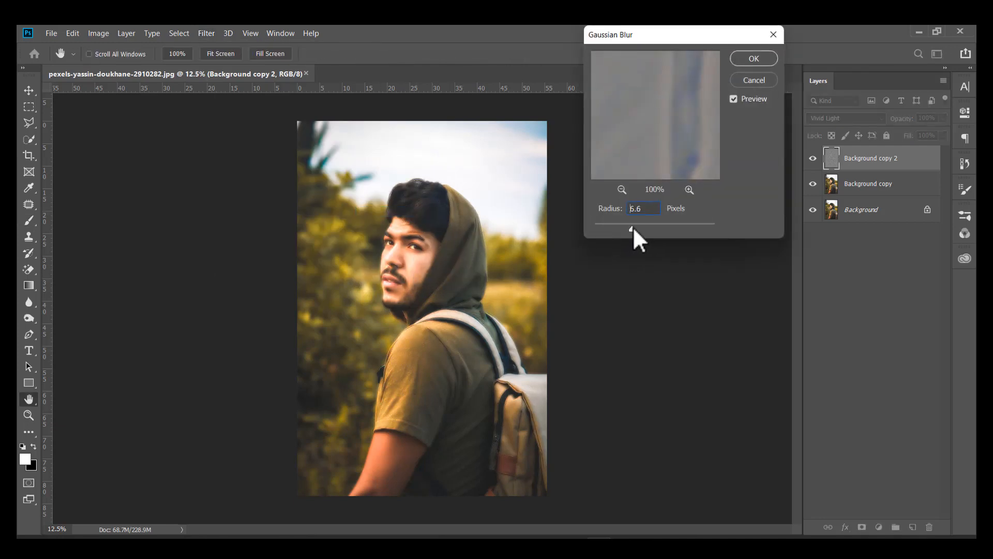
{"action": "left_click_drag", "start_coordinate": [666, 230], "coordinate": [627, 249]}
{"action": "left_click", "coordinate": [753, 61]}
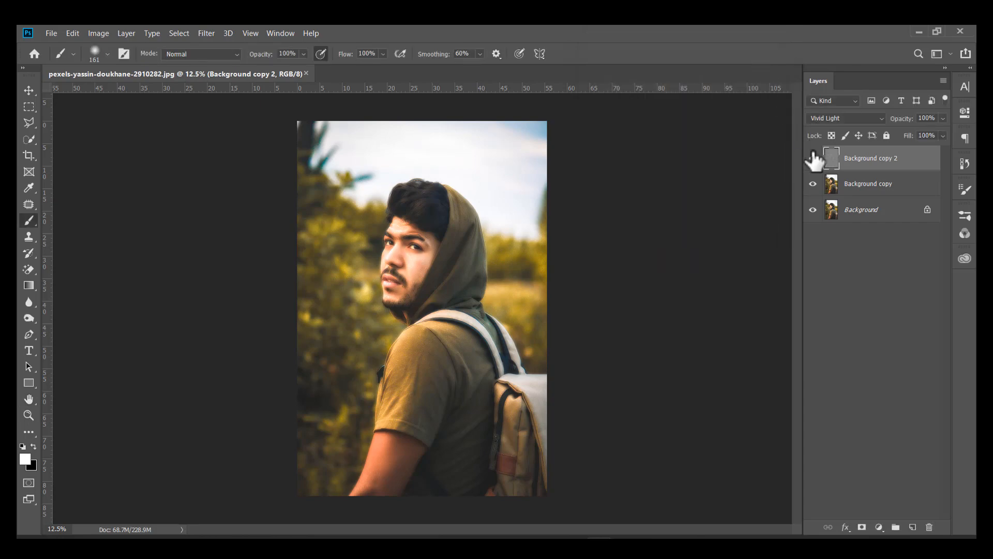
Add a black layer mask to the Background copy 2 layer to hide its smoothing effect
{"action": "key", "text": "alt"}
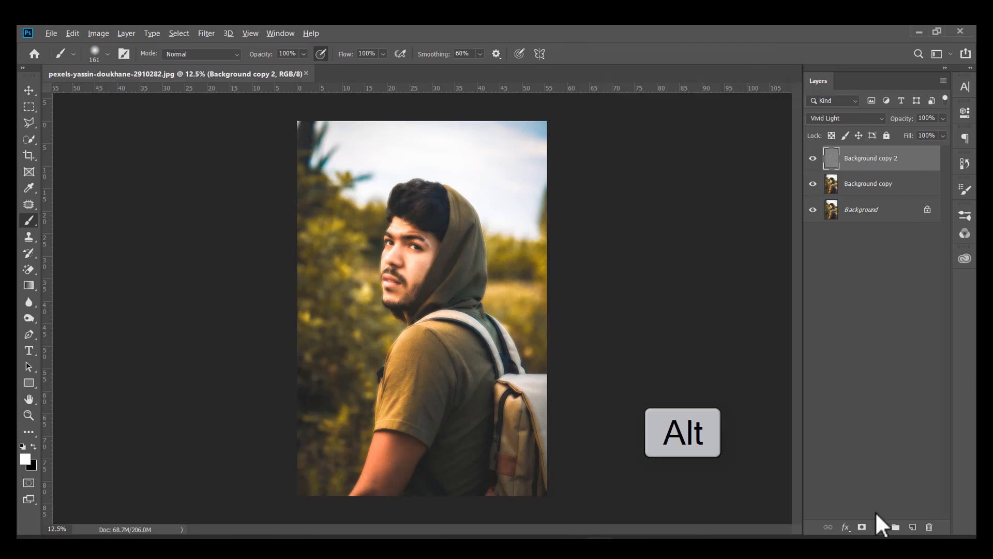
{"action": "left_click", "coordinate": [862, 528], "text": "alt"}
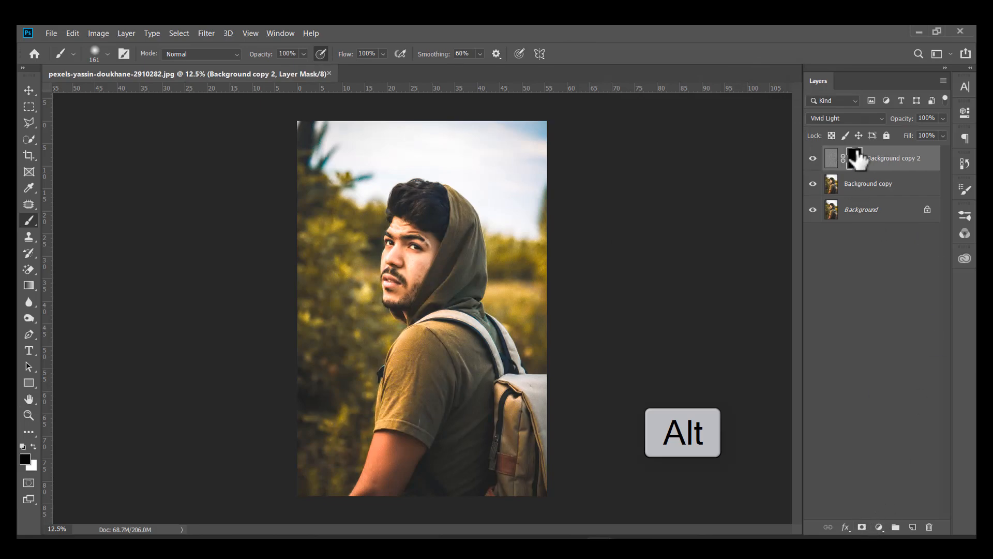
Paint white on the Background copy 2 mask over the cheek with a soft 161 px brush to reveal the smoothing
{"action": "left_click", "coordinate": [30, 462]}
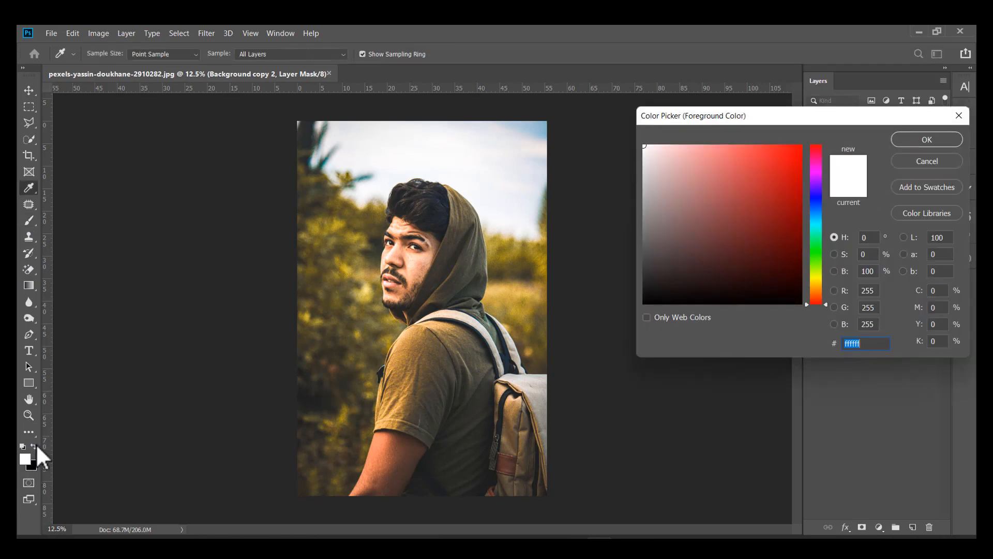
{"action": "left_click", "coordinate": [926, 139]}
{"action": "key", "text": "b"}
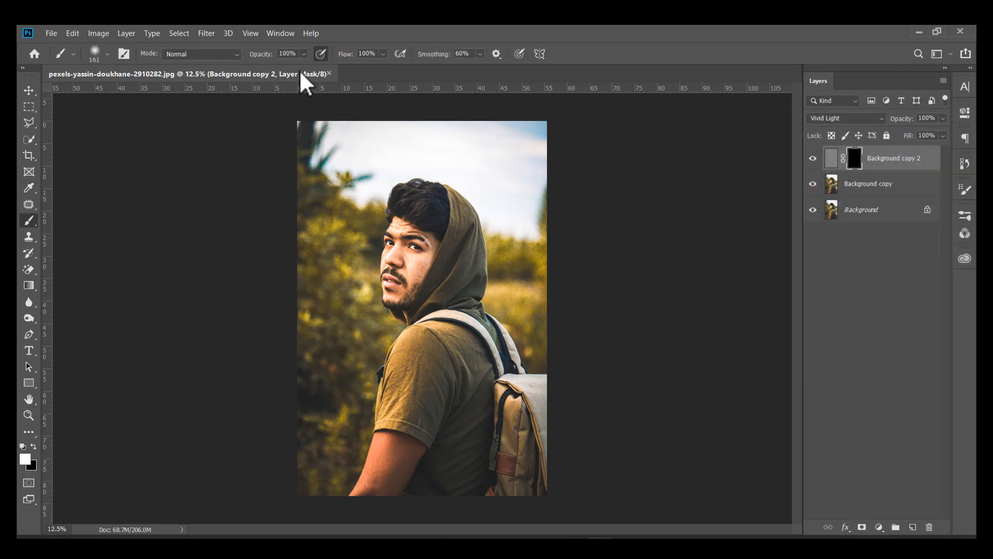
{"action": "scroll", "coordinate": [418, 191], "scroll_direction": "up", "scroll_amount": 5}
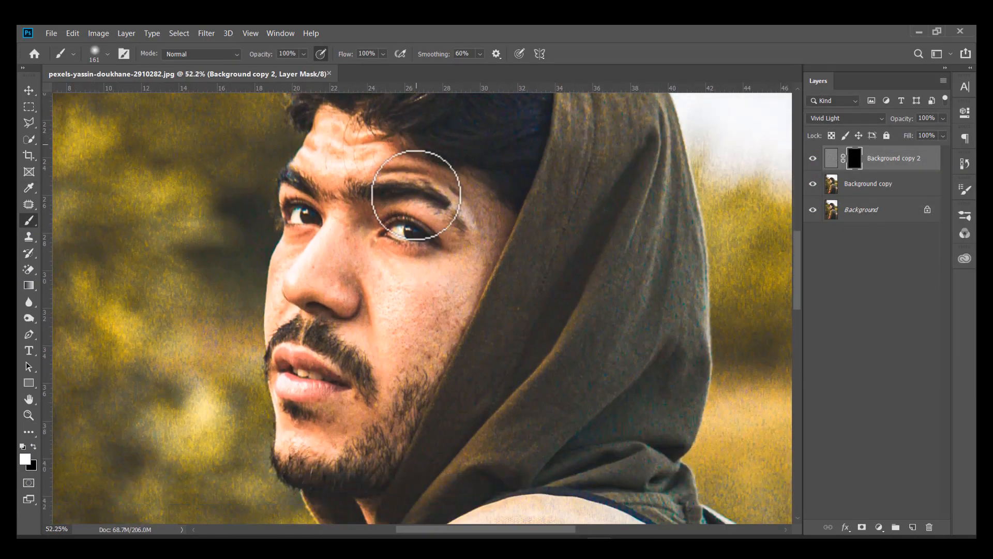
{"action": "scroll", "coordinate": [415, 209], "scroll_direction": "down", "scroll_amount": 2}
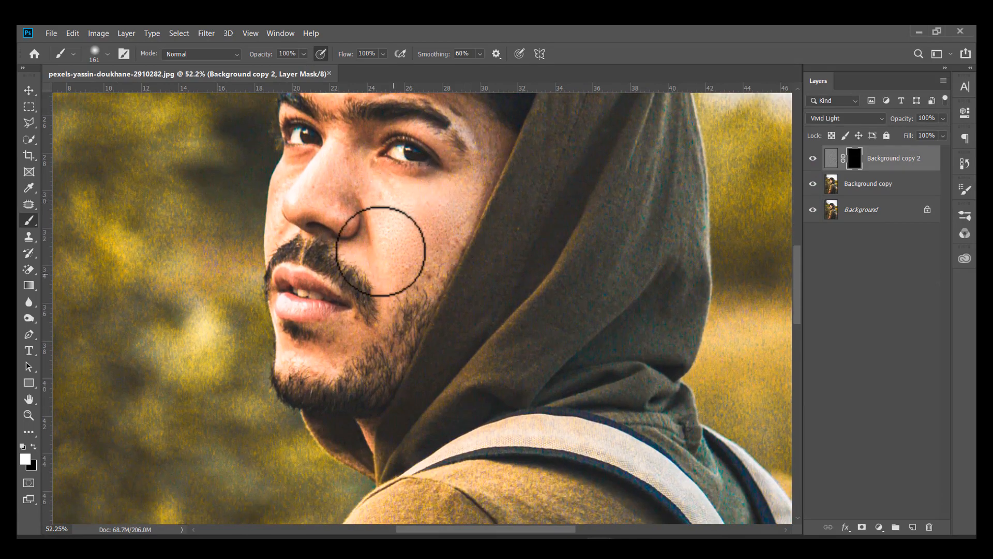
{"action": "scroll", "coordinate": [347, 152], "scroll_direction": "up", "scroll_amount": 2}
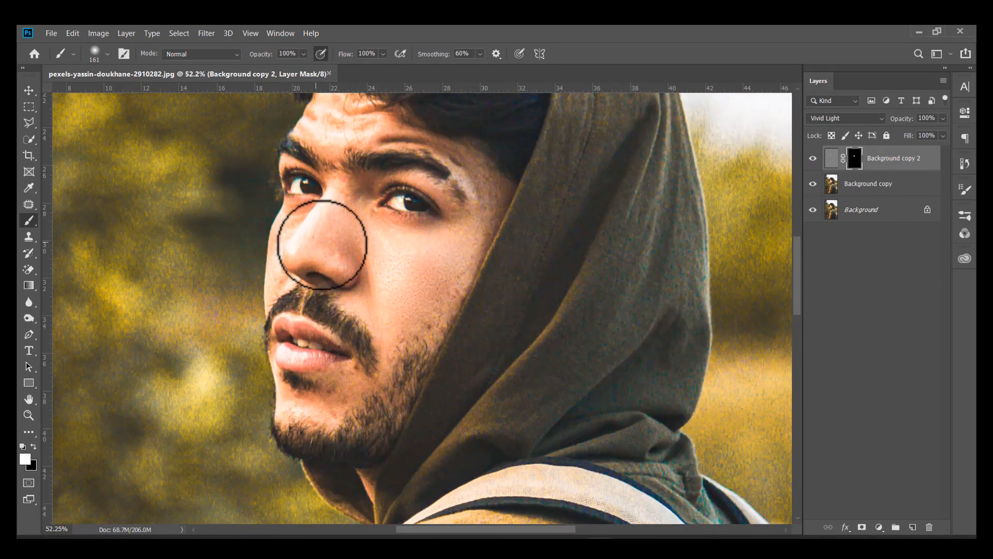
Reduce the brush size to 78 px and paint white on the mask over the skin around the nose
{"action": "left_click", "coordinate": [94, 53]}
{"action": "left_click_drag", "start_coordinate": [131, 91], "coordinate": [110, 82]}
{"action": "key", "text": "Return"}
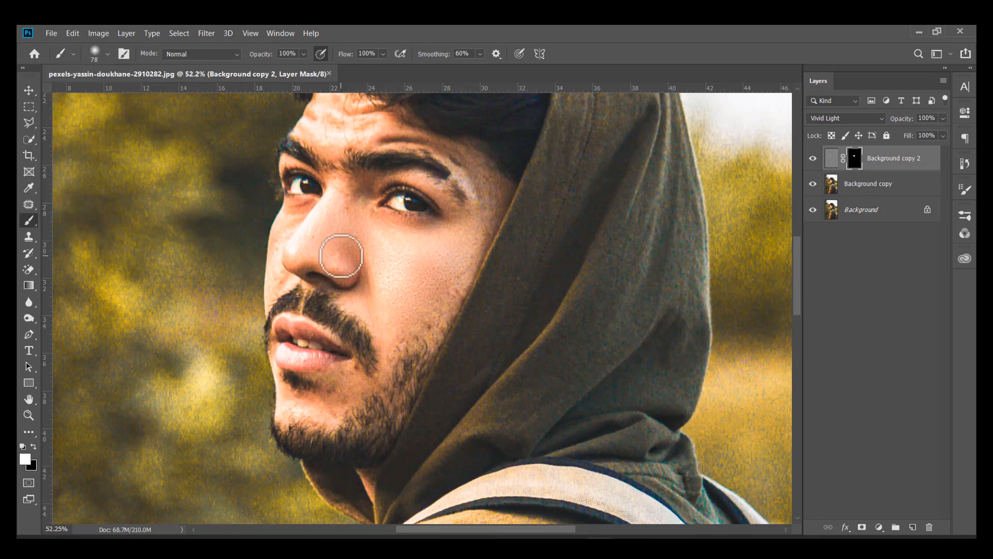
{"action": "left_click_drag", "start_coordinate": [342, 257], "coordinate": [367, 291]}
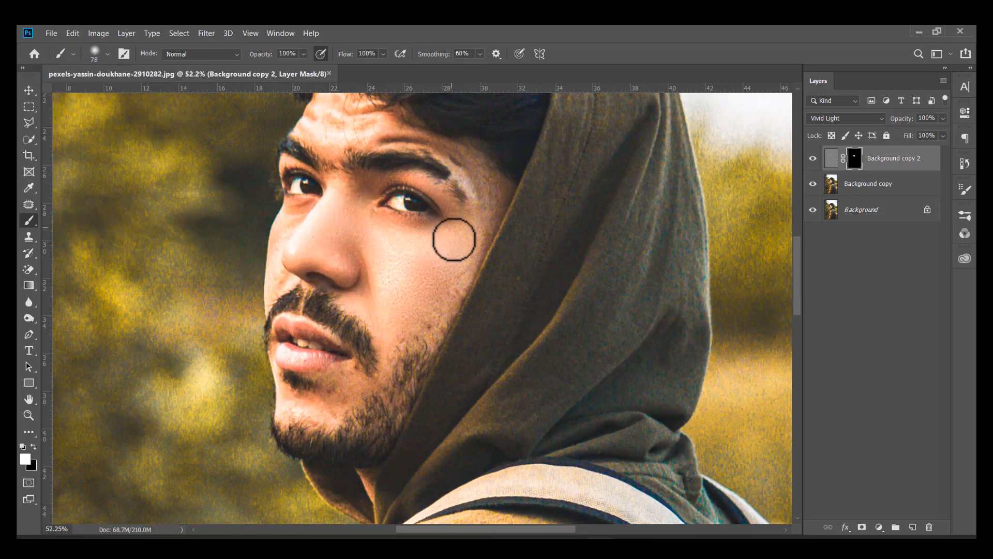
Set the brush size to 100 px and paint the smoothing onto the lower cheek, chin and skin beside the nose
{"action": "left_click", "coordinate": [95, 52]}
{"action": "mouse_move", "coordinate": [120, 93]}
{"action": "left_mouse_down"}
{"action": "mouse_move", "coordinate": [132, 101]}
{"action": "mouse_move", "coordinate": [127, 94]}
{"action": "left_mouse_up"}
{"action": "left_click", "coordinate": [325, 322]}
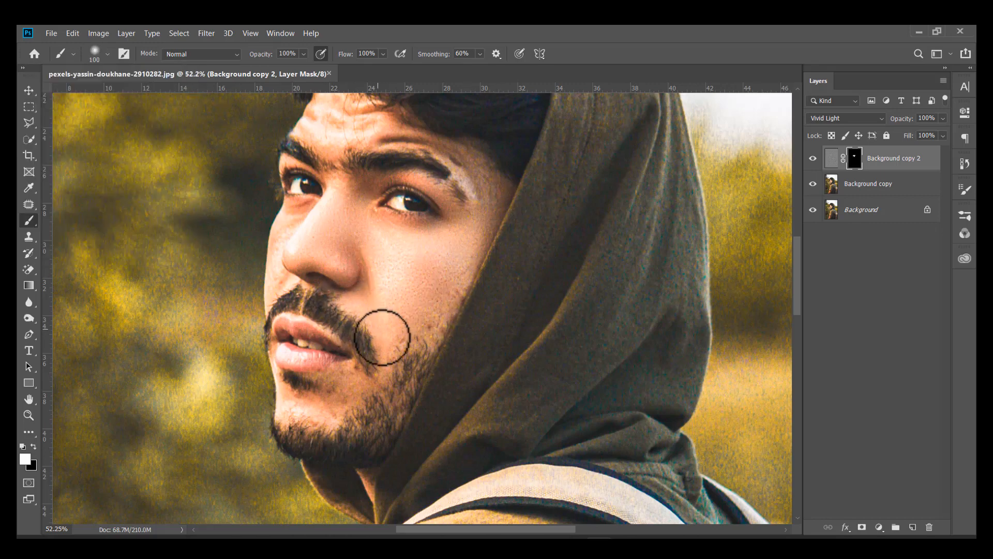
{"action": "scroll", "coordinate": [348, 403], "scroll_direction": "up", "scroll_amount": 3}
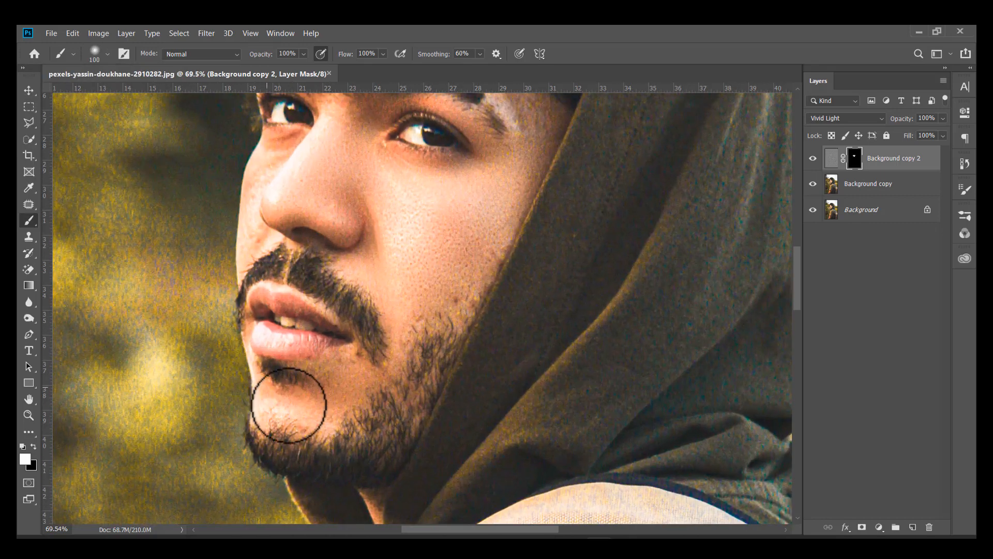
{"action": "scroll", "coordinate": [373, 290], "scroll_direction": "up", "scroll_amount": 2}
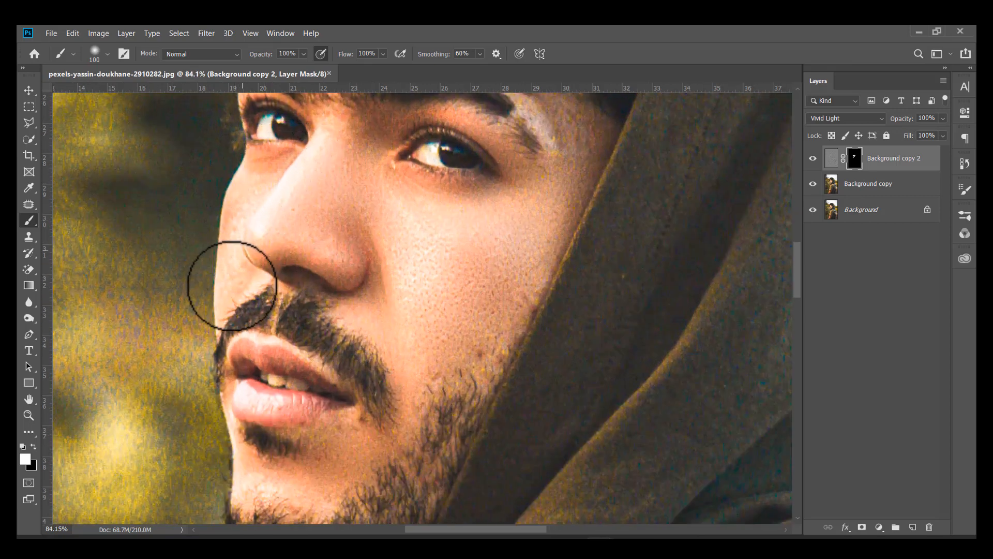
{"action": "scroll", "coordinate": [350, 284], "scroll_direction": "up", "scroll_amount": 5}
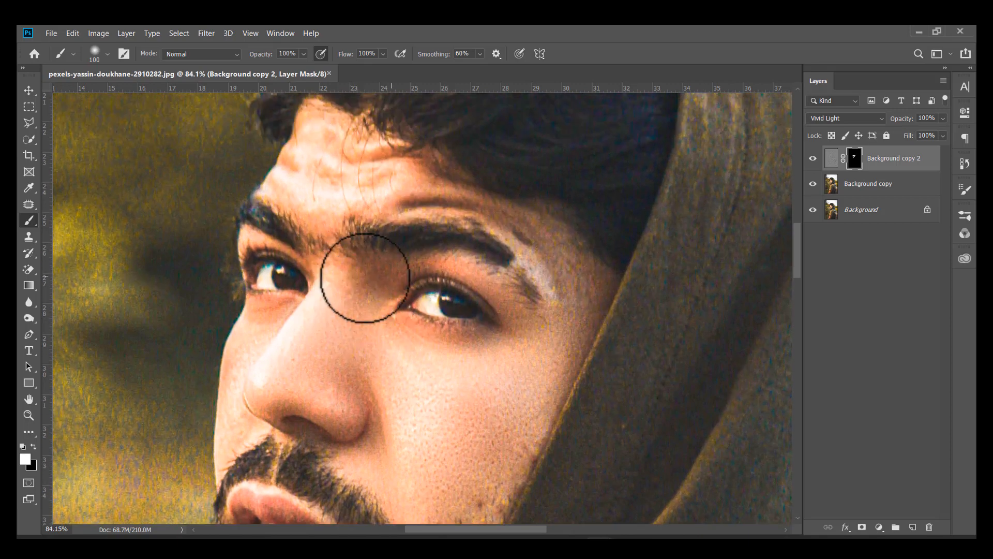
Set the brush size to 67 px and paint the smoothing across the forehead and above the eyebrows
{"action": "left_click", "coordinate": [94, 54]}
{"action": "left_click", "coordinate": [114, 89]}
{"action": "left_click", "coordinate": [97, 55]}
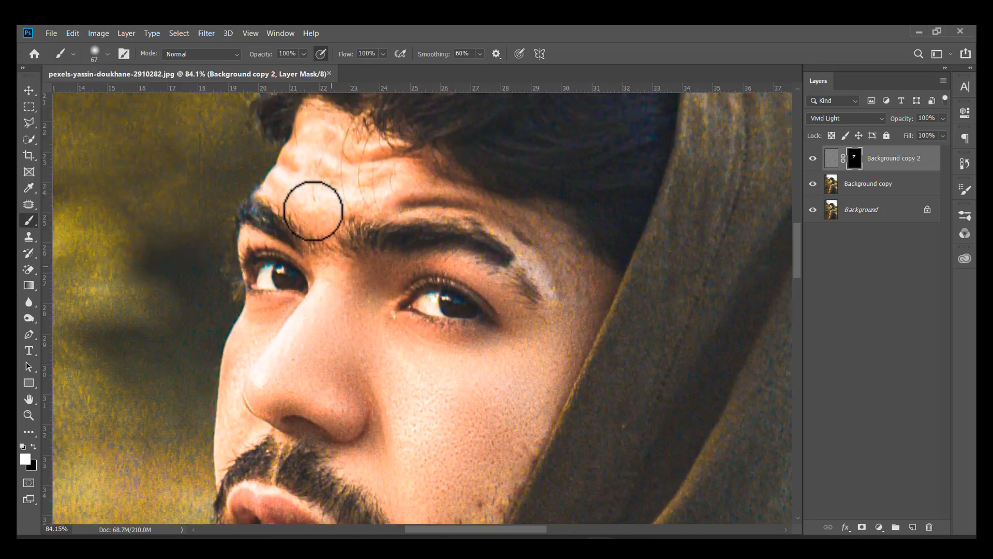
{"action": "mouse_move", "coordinate": [363, 214]}
{"action": "left_mouse_down"}
{"action": "mouse_move", "coordinate": [288, 199]}
{"action": "mouse_move", "coordinate": [307, 140]}
{"action": "mouse_move", "coordinate": [286, 172]}
{"action": "mouse_move", "coordinate": [307, 123]}
{"action": "mouse_move", "coordinate": [382, 153]}
{"action": "mouse_move", "coordinate": [348, 173]}
{"action": "mouse_move", "coordinate": [361, 186]}
{"action": "mouse_move", "coordinate": [397, 181]}
{"action": "mouse_move", "coordinate": [381, 196]}
{"action": "mouse_move", "coordinate": [490, 214]}
{"action": "mouse_move", "coordinate": [523, 236]}
{"action": "mouse_move", "coordinate": [562, 286]}
{"action": "mouse_move", "coordinate": [540, 239]}
{"action": "mouse_move", "coordinate": [550, 272]}
{"action": "mouse_move", "coordinate": [565, 273]}
{"action": "mouse_move", "coordinate": [575, 350]}
{"action": "mouse_move", "coordinate": [590, 330]}
{"action": "mouse_move", "coordinate": [542, 245]}
{"action": "mouse_move", "coordinate": [366, 193]}
{"action": "mouse_move", "coordinate": [389, 158]}
{"action": "mouse_move", "coordinate": [322, 124]}
{"action": "mouse_move", "coordinate": [293, 168]}
{"action": "mouse_move", "coordinate": [289, 156]}
{"action": "mouse_move", "coordinate": [298, 127]}
{"action": "mouse_move", "coordinate": [344, 134]}
{"action": "mouse_move", "coordinate": [421, 171]}
{"action": "left_mouse_up"}
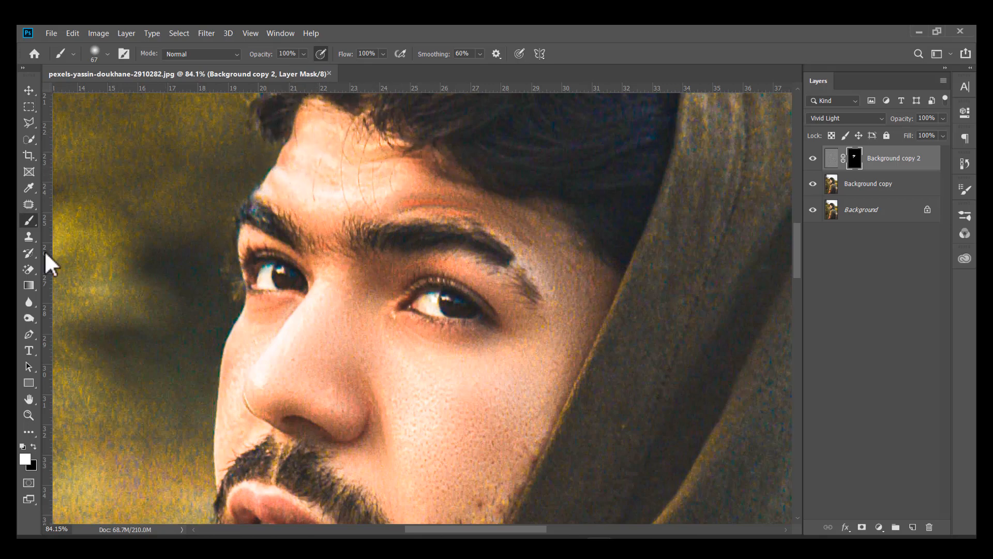
Switch to black and paint the smoothing away above the eyebrow and toward the temple
{"action": "left_click", "coordinate": [33, 448]}
{"action": "mouse_move", "coordinate": [388, 203]}
{"action": "left_mouse_down"}
{"action": "mouse_move", "coordinate": [519, 226]}
{"action": "mouse_move", "coordinate": [563, 251]}
{"action": "left_mouse_up"}
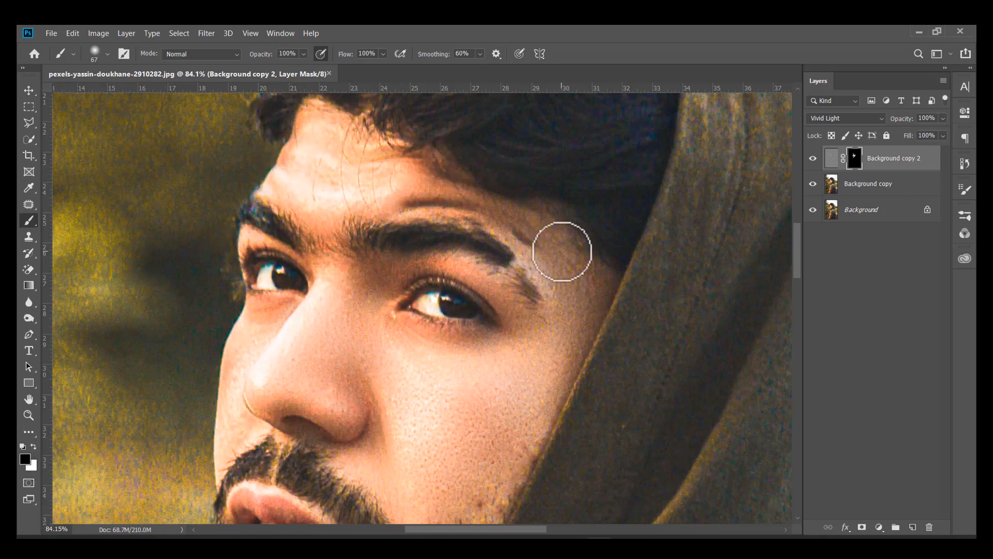
Repaint the area above the eyebrow in white at reduced brush opacity, first 80% and finally 63%
{"action": "left_click", "coordinate": [34, 448]}
{"action": "left_click", "coordinate": [305, 55]}
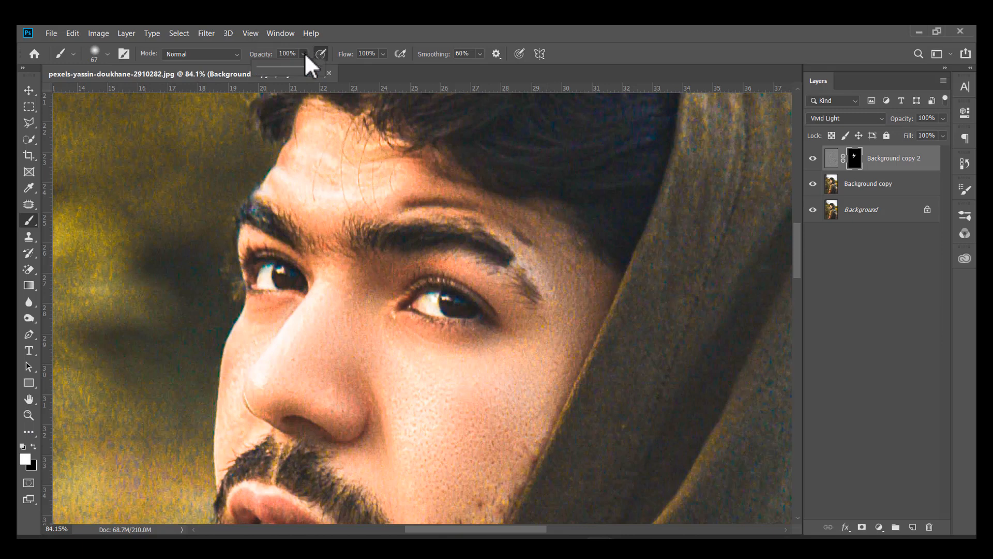
{"action": "mouse_move", "coordinate": [520, 238]}
{"action": "left_mouse_down"}
{"action": "mouse_move", "coordinate": [456, 201]}
{"action": "mouse_move", "coordinate": [395, 209]}
{"action": "left_mouse_up"}
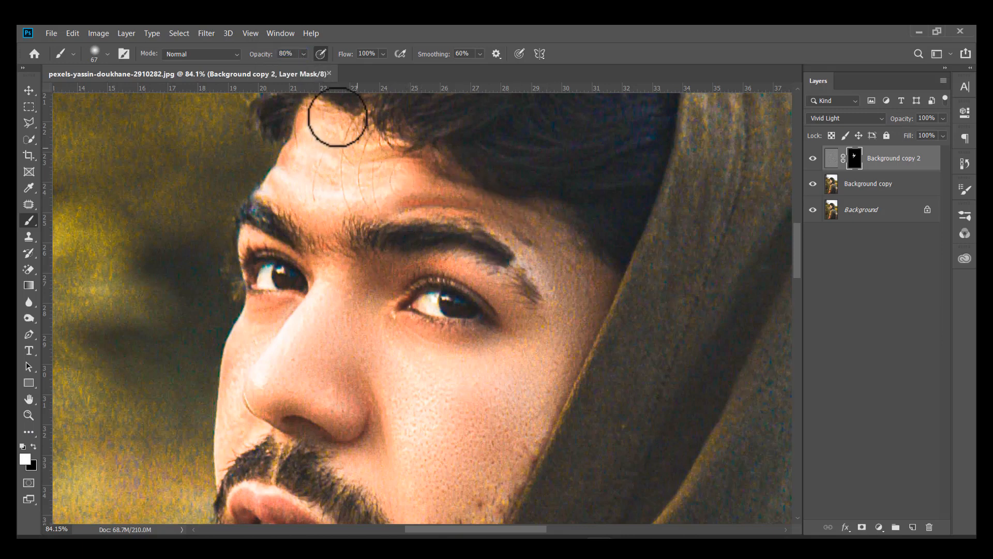
{"action": "left_click", "coordinate": [304, 54]}
{"action": "left_click", "coordinate": [304, 54]}
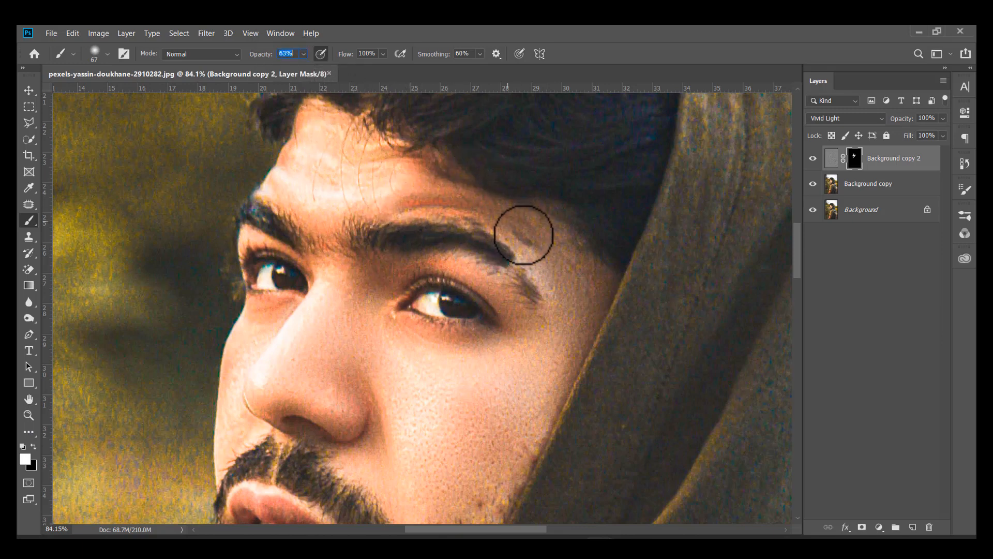
{"action": "scroll", "coordinate": [488, 216], "scroll_direction": "down", "scroll_amount": 3}
{"action": "scroll", "coordinate": [497, 204], "scroll_direction": "down", "scroll_amount": 5}
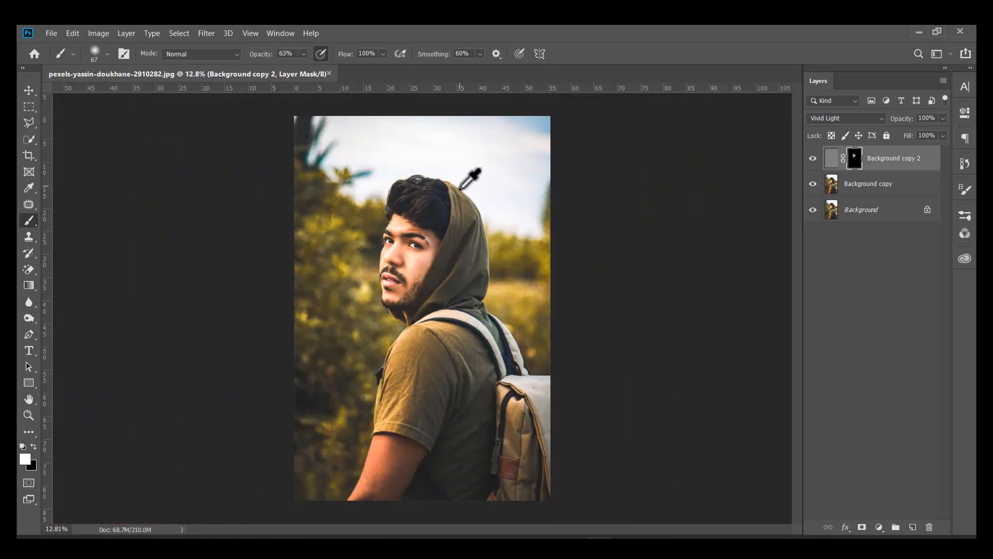
Set the brush size to 158 px and paint the smoothing onto the bare arm below the sleeve
{"action": "scroll", "coordinate": [444, 456], "scroll_direction": "up", "scroll_amount": 4}
{"action": "scroll", "coordinate": [440, 426], "scroll_direction": "down", "scroll_amount": 3}
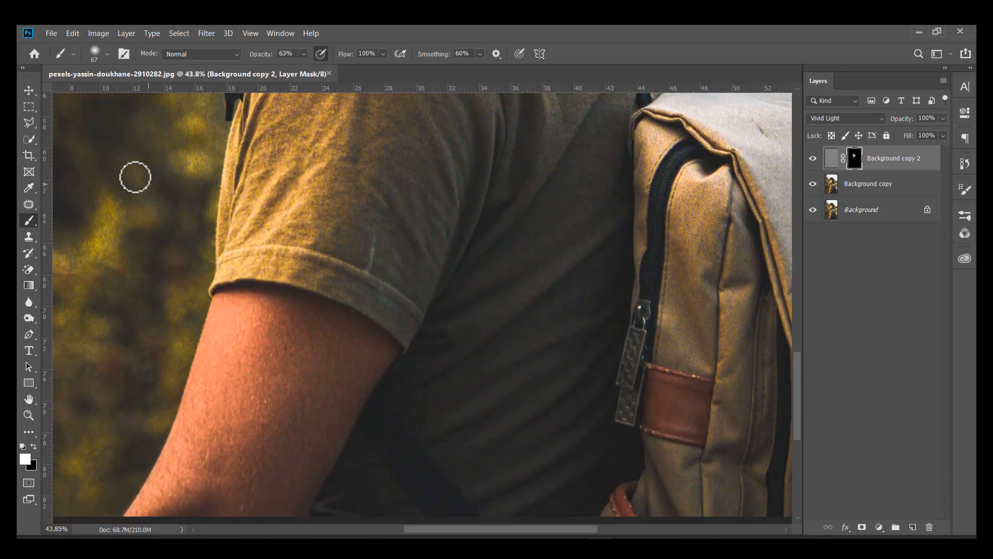
{"action": "left_click", "coordinate": [99, 54]}
{"action": "left_click_drag", "start_coordinate": [120, 92], "coordinate": [134, 93]}
{"action": "left_click", "coordinate": [99, 53]}
{"action": "scroll", "coordinate": [230, 399], "scroll_direction": "down", "scroll_amount": 2}
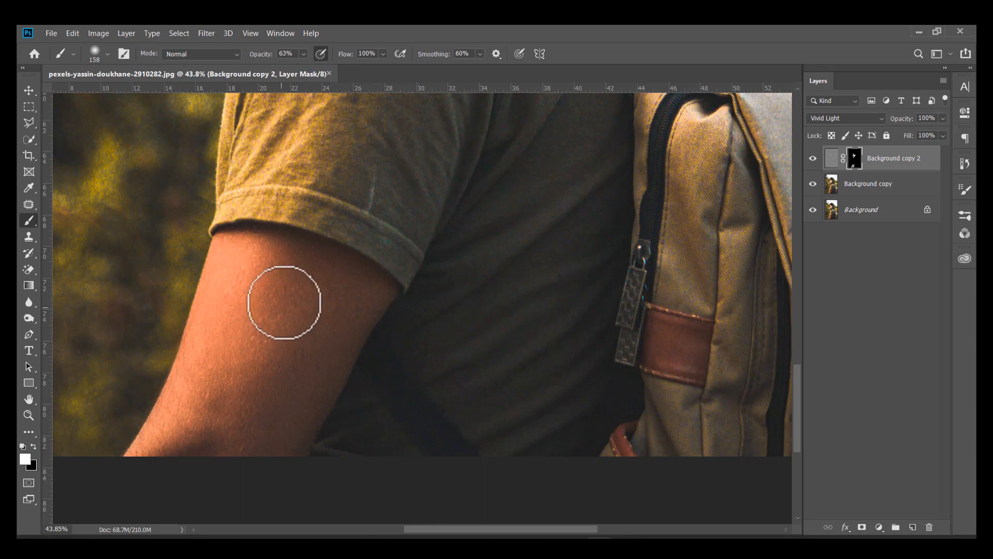
Select the bare arm with Quick Selection and paint white on the mask inside it with a 2165 px brush
{"action": "left_click", "coordinate": [29, 139]}
{"action": "mouse_move", "coordinate": [237, 453]}
{"action": "left_mouse_down"}
{"action": "mouse_move", "coordinate": [285, 393]}
{"action": "mouse_move", "coordinate": [337, 283]}
{"action": "mouse_move", "coordinate": [357, 287]}
{"action": "mouse_move", "coordinate": [419, 343]}
{"action": "mouse_move", "coordinate": [329, 445]}
{"action": "mouse_move", "coordinate": [330, 467]}
{"action": "mouse_move", "coordinate": [322, 447]}
{"action": "mouse_move", "coordinate": [337, 419]}
{"action": "mouse_move", "coordinate": [423, 296]}
{"action": "mouse_move", "coordinate": [414, 321]}
{"action": "mouse_move", "coordinate": [414, 297]}
{"action": "mouse_move", "coordinate": [330, 449]}
{"action": "mouse_move", "coordinate": [310, 461]}
{"action": "left_mouse_up"}
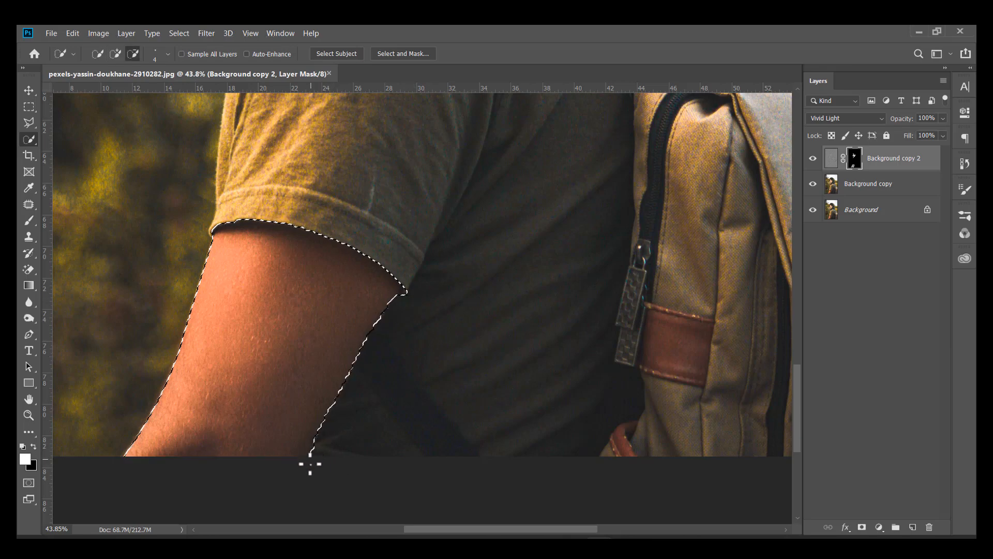
{"action": "left_click", "coordinate": [29, 221]}
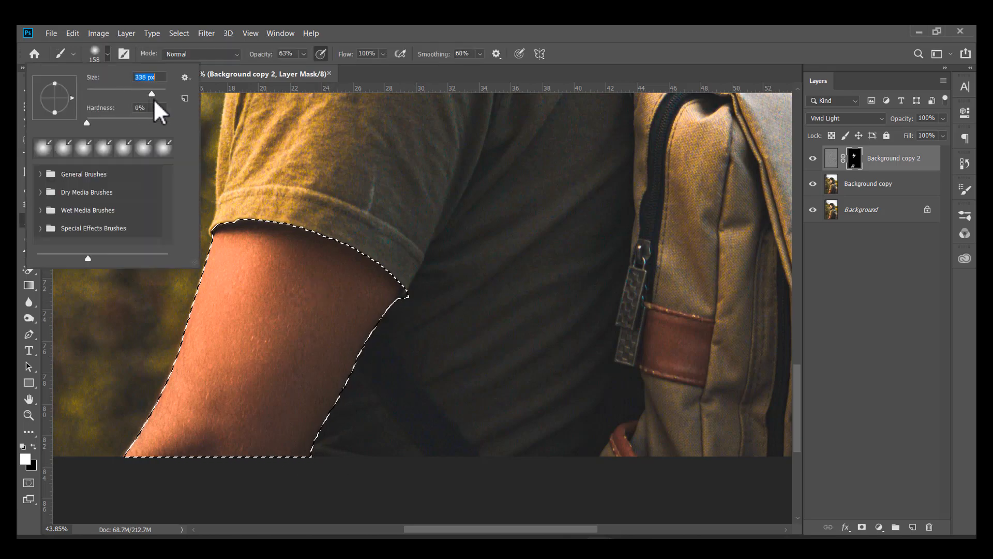
{"action": "left_click_drag", "start_coordinate": [155, 100], "coordinate": [162, 94]}
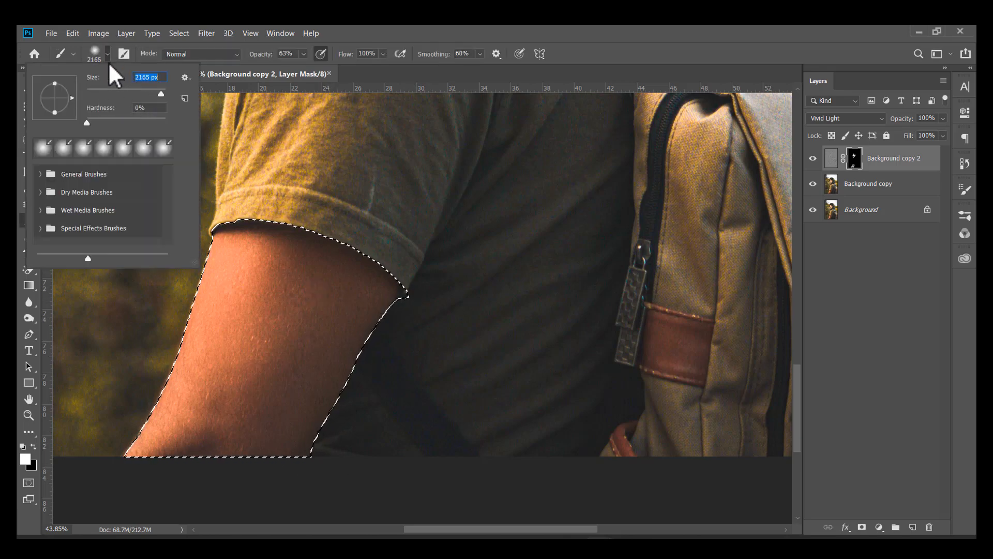
{"action": "left_click", "coordinate": [107, 55]}
{"action": "mouse_move", "coordinate": [226, 329]}
{"action": "left_mouse_down"}
{"action": "mouse_move", "coordinate": [249, 383]}
{"action": "mouse_move", "coordinate": [271, 317]}
{"action": "left_mouse_up"}
Reduce the brush size to 89 px and clear the selection around the arm
{"action": "left_click", "coordinate": [108, 55]}
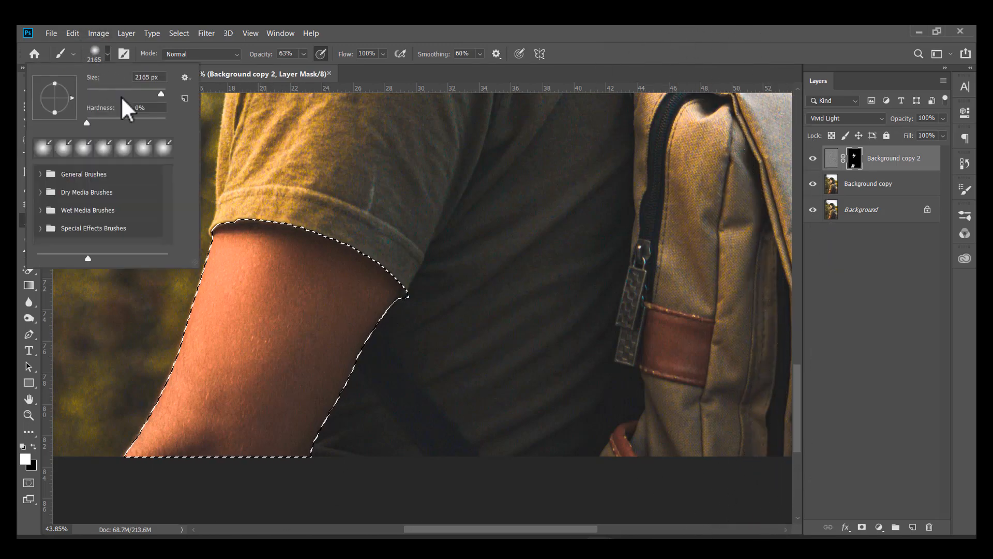
{"action": "left_click", "coordinate": [122, 95]}
{"action": "left_click", "coordinate": [352, 106]}
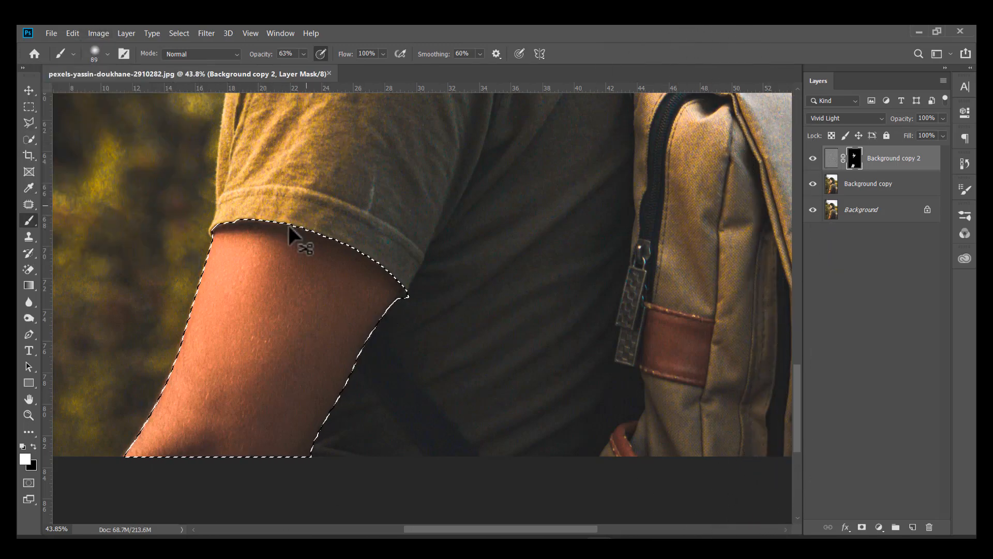
{"action": "key", "text": "ctrl+d"}
{"action": "scroll", "coordinate": [282, 266], "scroll_direction": "down", "scroll_amount": 5}
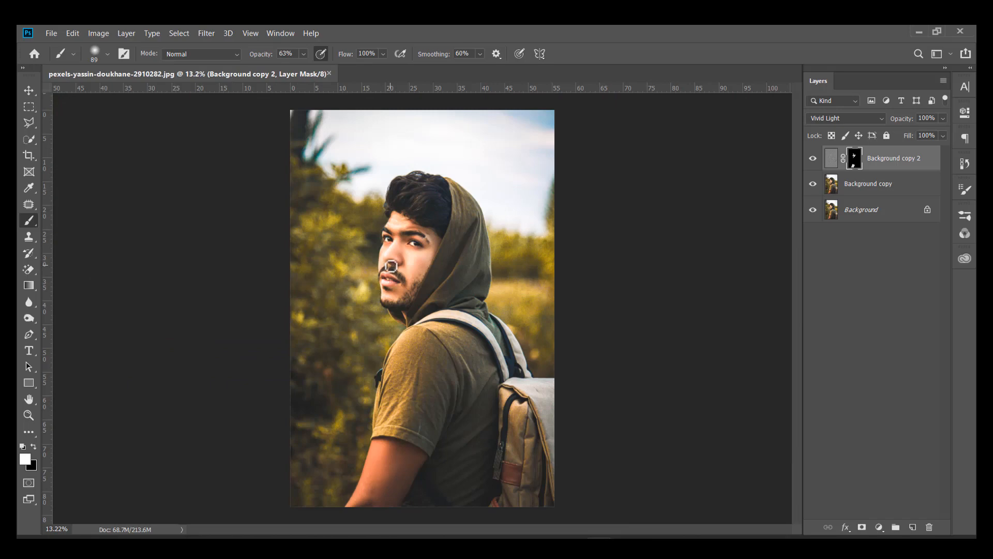
{"action": "left_click", "coordinate": [203, 33]}
{"action": "left_click", "coordinate": [250, 101]}
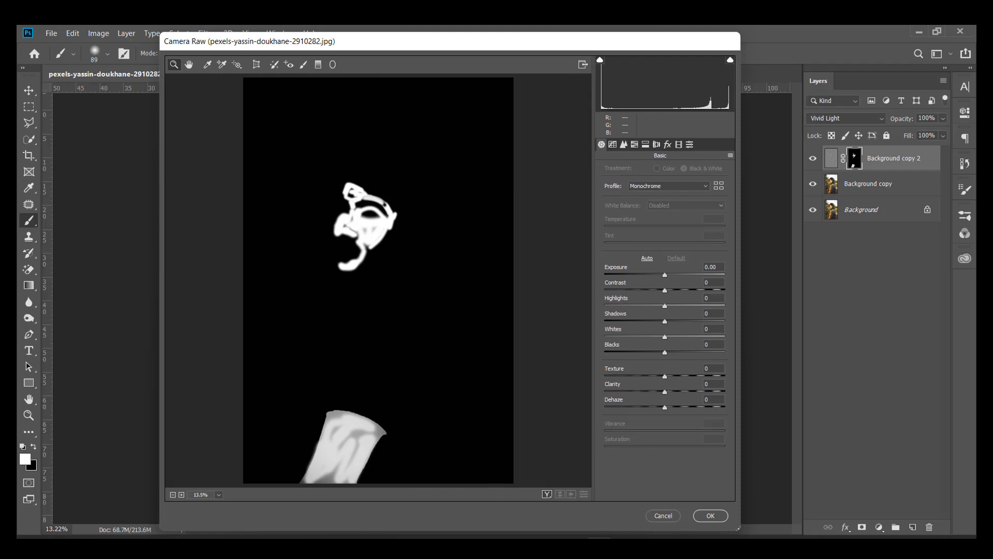
{"action": "left_click", "coordinate": [711, 515]}
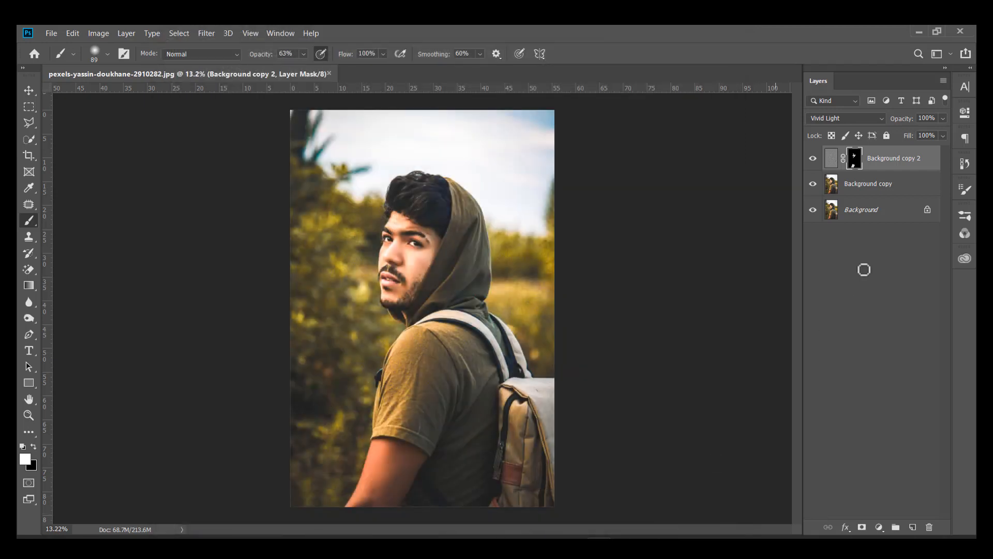
Merge the Background copy and Background copy 2 layers into one layer
{"action": "right_click", "coordinate": [883, 185]}
{"action": "left_click", "coordinate": [756, 391]}
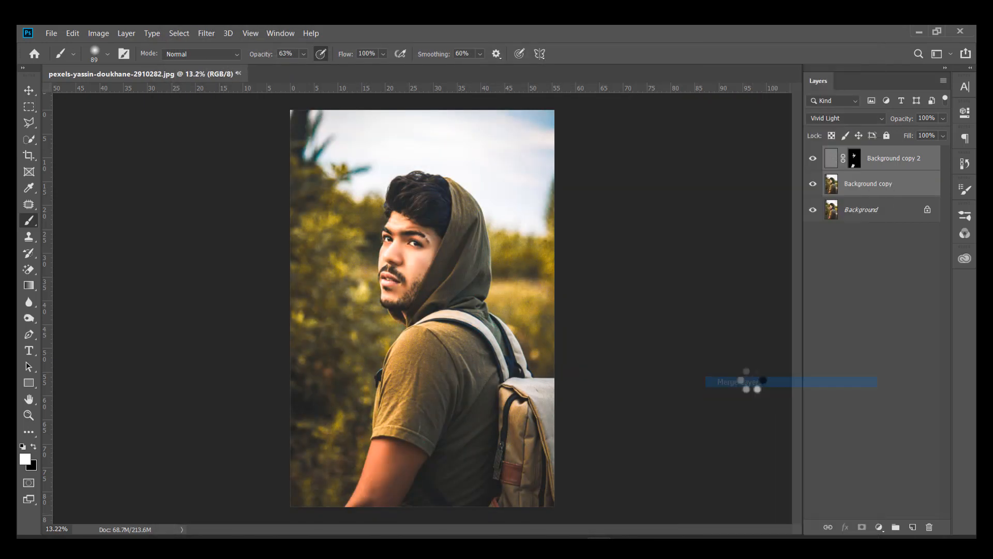
Open the merged layer in the Camera Raw filter and set Texture to +9, Clarity to +11 and Dehaze to +12
{"action": "left_click", "coordinate": [198, 33]}
{"action": "left_click", "coordinate": [252, 102]}
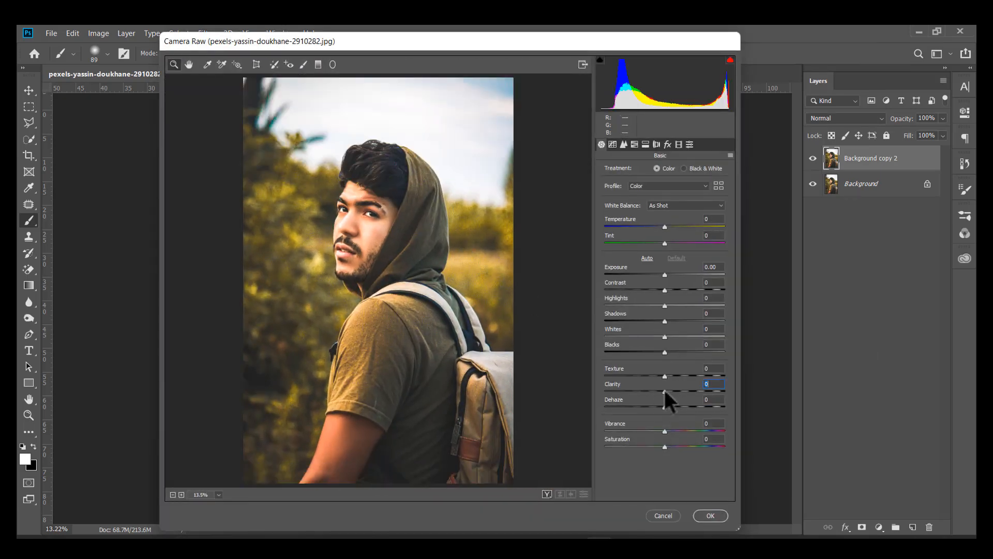
{"action": "left_click_drag", "start_coordinate": [664, 376], "coordinate": [671, 407]}
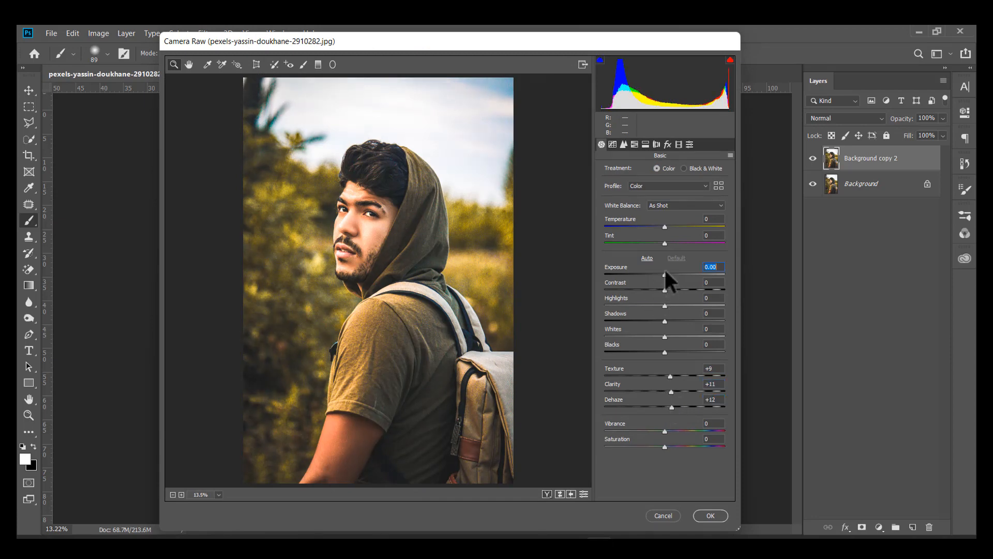
Set Exposure to +0.85, Contrast to -11, Highlights to -32, Shadows to +6, Whites to -38 and Blacks to +12
{"action": "left_click_drag", "start_coordinate": [665, 273], "coordinate": [669, 323]}
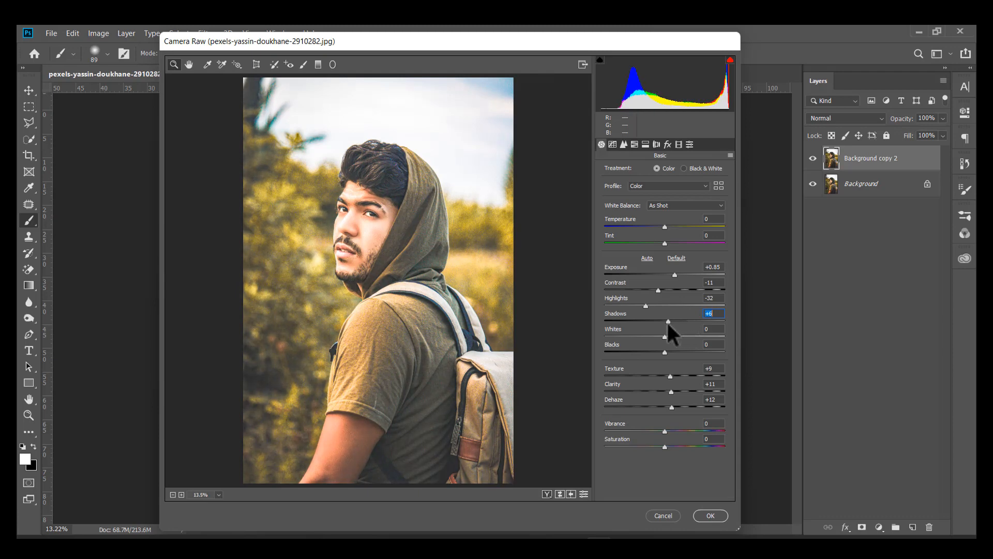
{"action": "left_click", "coordinate": [665, 336]}
{"action": "left_click_drag", "start_coordinate": [645, 337], "coordinate": [670, 351]}
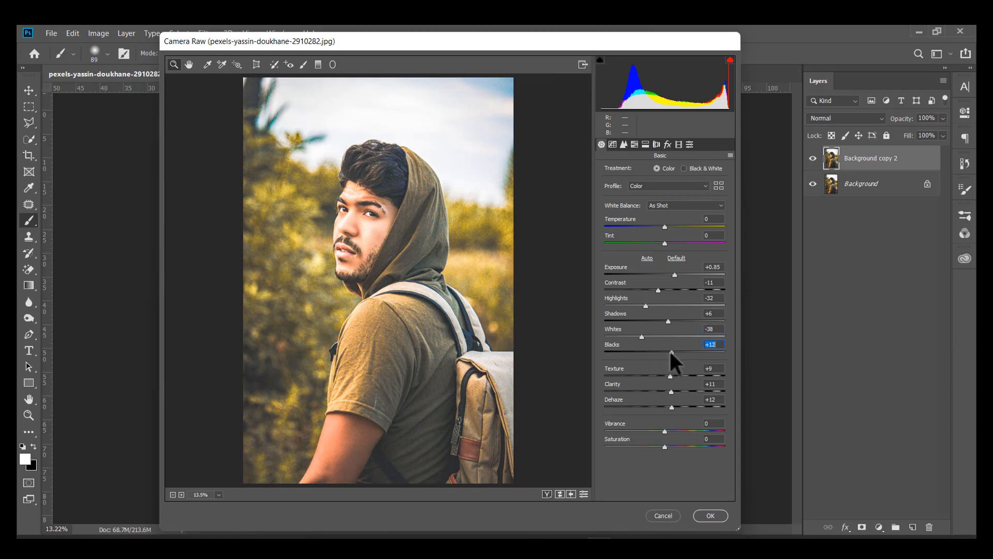
Raise the Yellows saturation slightly in the HSL adjustments and apply the Camera Raw filter
{"action": "left_click", "coordinate": [635, 144]}
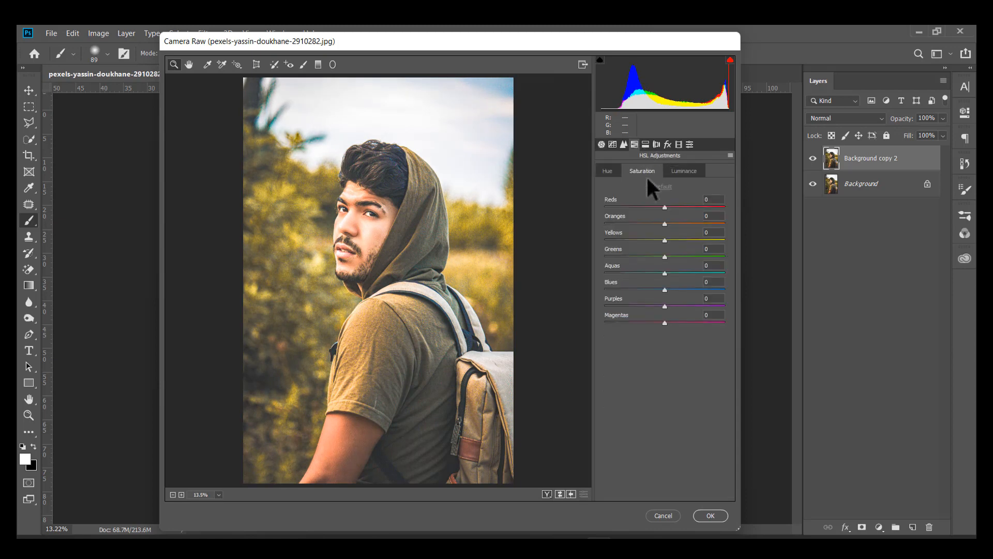
{"action": "left_click_drag", "start_coordinate": [664, 239], "coordinate": [674, 239]}
{"action": "left_click", "coordinate": [711, 515]}
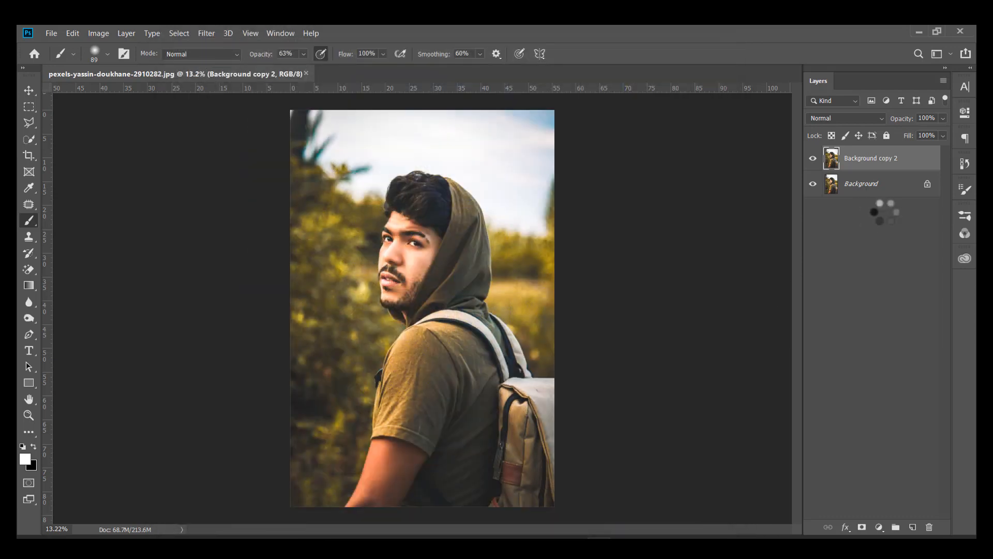
Add a Color Lookup adjustment layer above Background copy 2 and load the 004Orange and Blue 3D LUT
{"action": "left_click", "coordinate": [879, 528]}
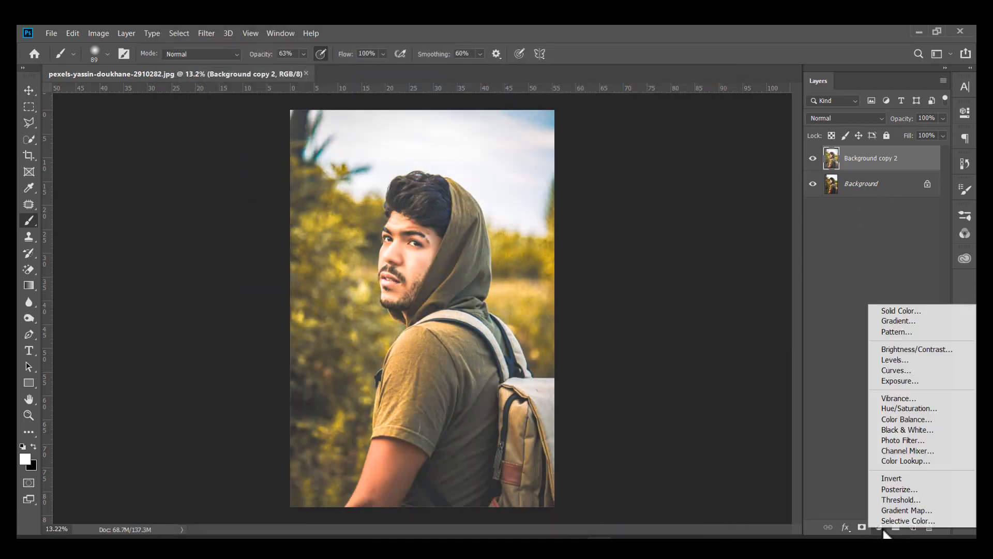
{"action": "left_click", "coordinate": [903, 462]}
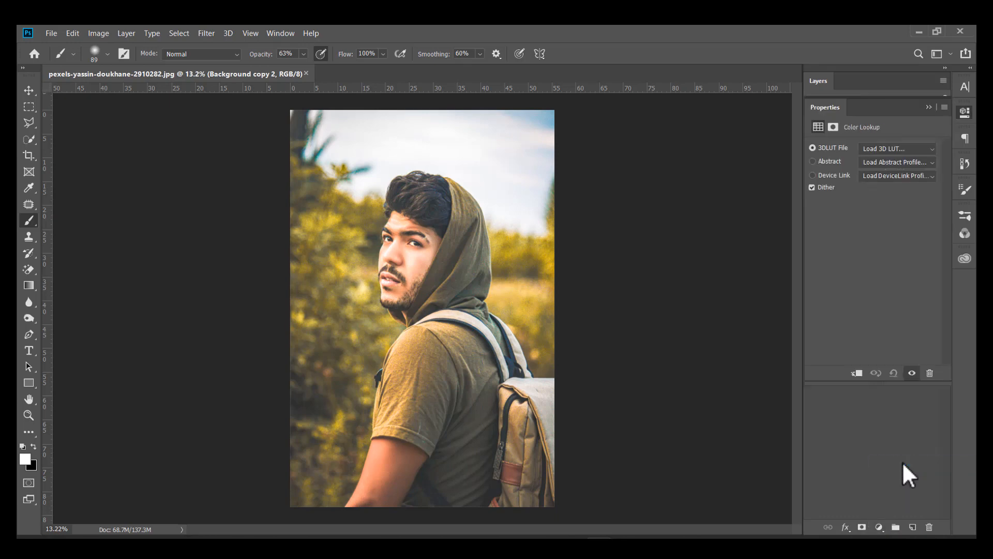
{"action": "left_click", "coordinate": [902, 148]}
{"action": "left_click", "coordinate": [899, 149]}
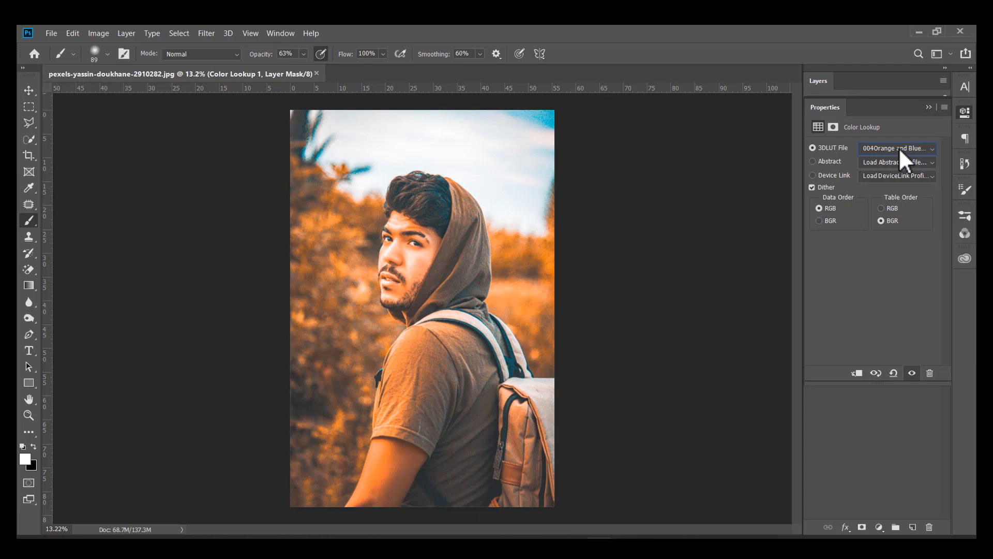
Compare neighbouring 3D LUTs such as 2Strip.look and 008Orange and Teal, and settle on an orange-and-teal look
{"action": "key", "text": "Up"}
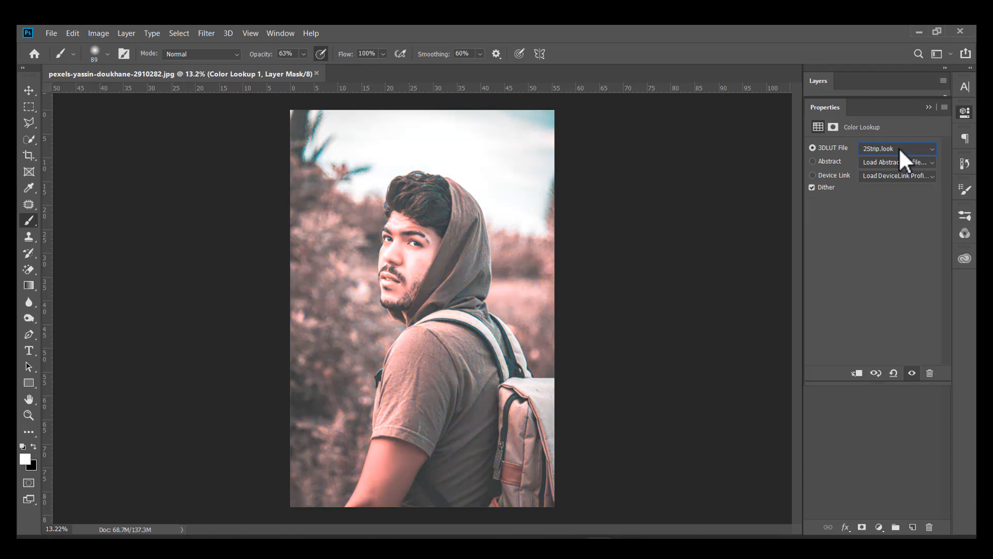
{"action": "key", "text": "Down"}
{"action": "key", "text": "Down"}
{"action": "key", "text": "Down"}
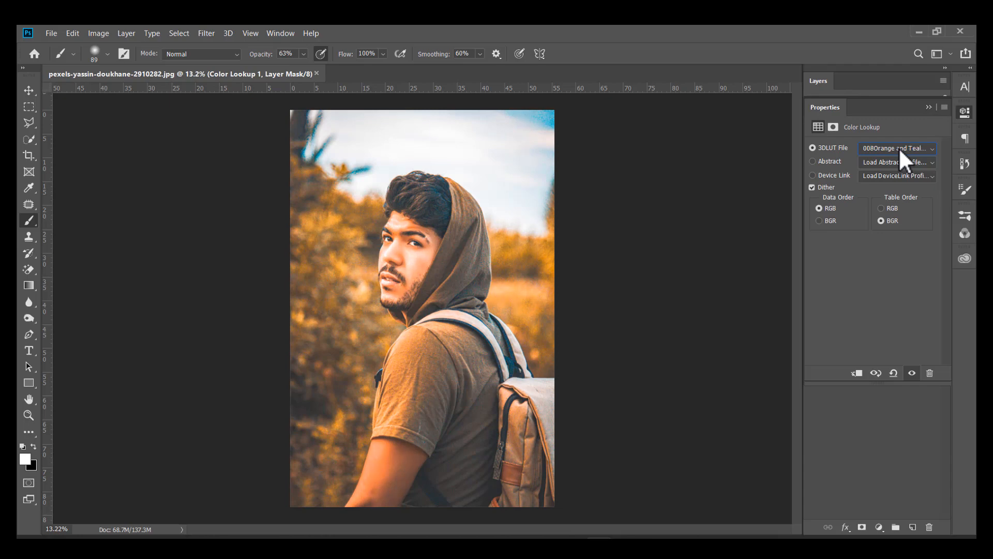
{"action": "key", "text": "Down"}
{"action": "key", "text": "Down"}
{"action": "key", "text": "Up"}
{"action": "key", "text": "Up"}
{"action": "left_click", "coordinate": [939, 89]}
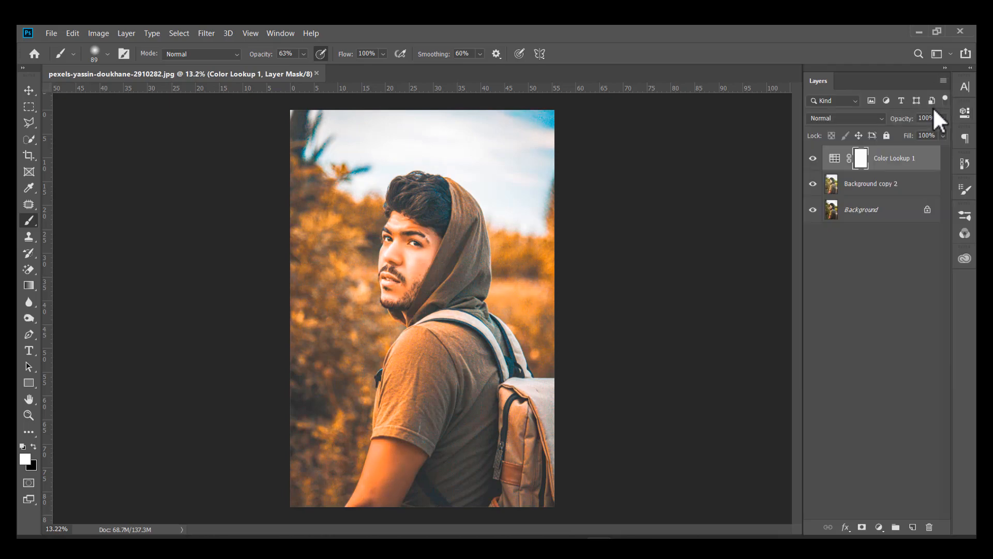
Set a soft 155 px brush with black foreground and start painting over the face on the Color Lookup 1 mask
{"action": "scroll", "coordinate": [536, 255], "scroll_direction": "up", "scroll_amount": 6}
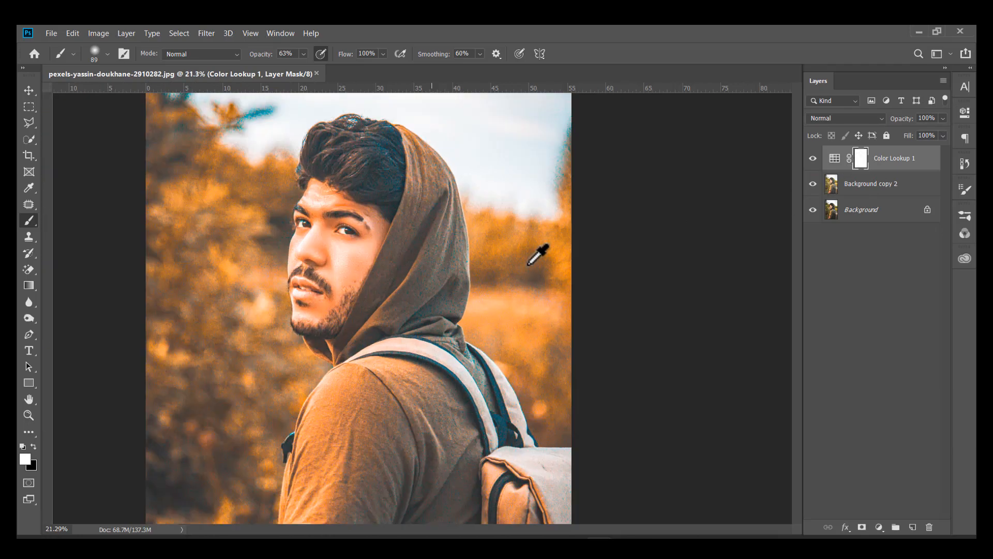
{"action": "scroll", "coordinate": [526, 262], "scroll_direction": "up", "scroll_amount": 3}
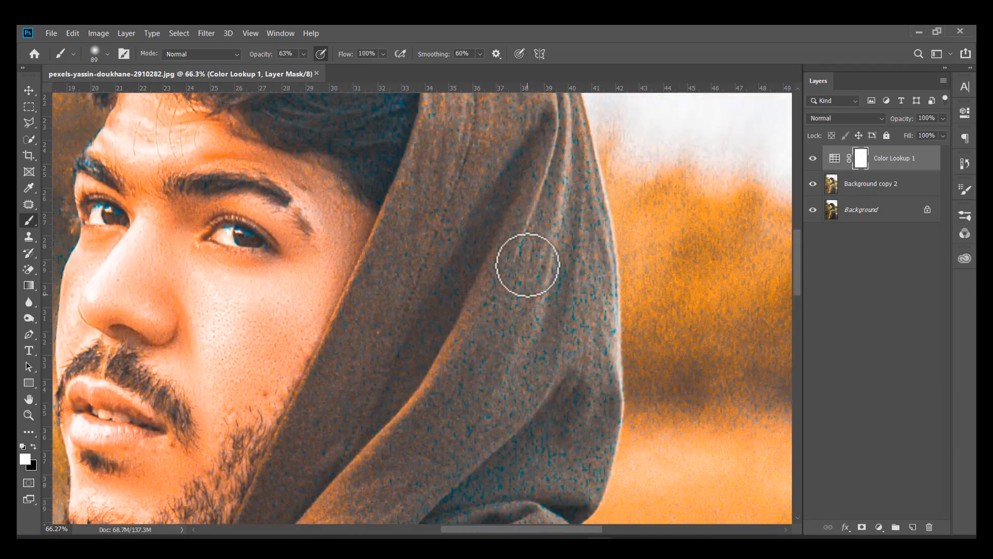
{"action": "scroll", "coordinate": [243, 312], "scroll_direction": "up", "scroll_amount": 3}
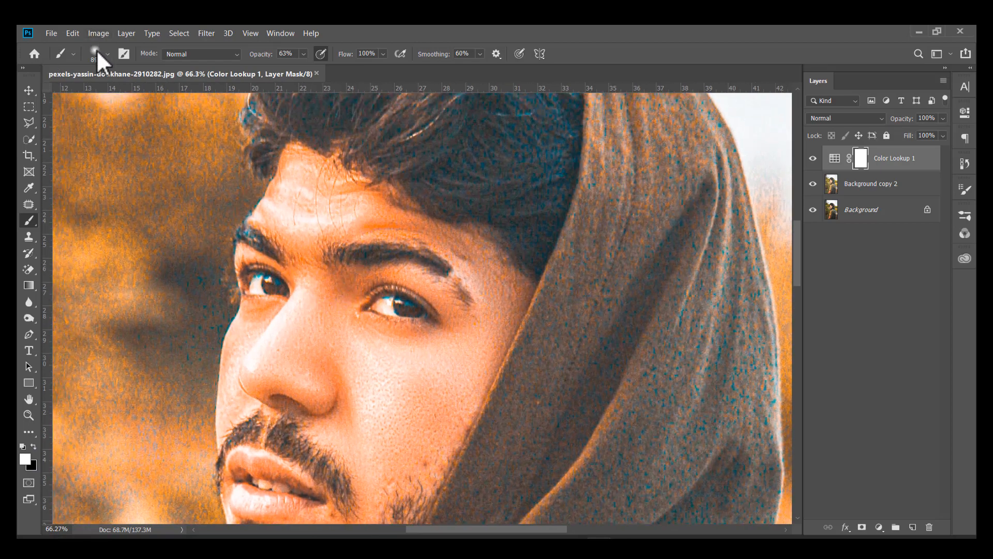
{"action": "left_click", "coordinate": [98, 54]}
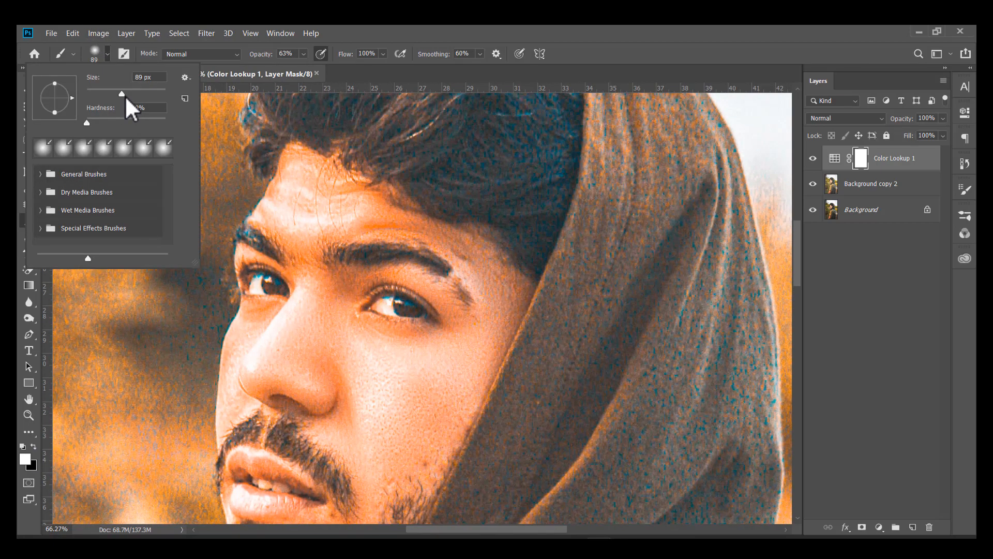
{"action": "key", "text": "Return"}
{"action": "scroll", "coordinate": [348, 271], "scroll_direction": "down", "scroll_amount": 3}
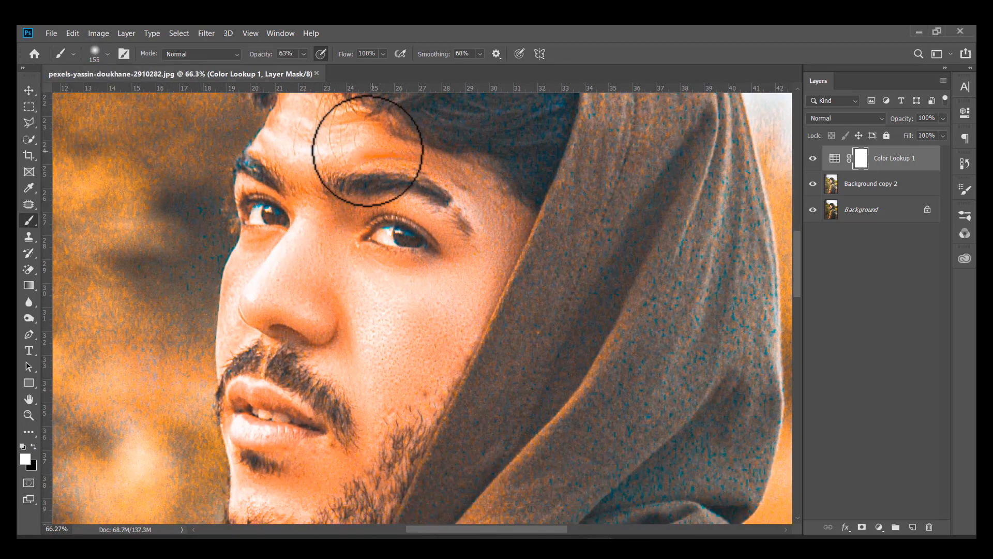
{"action": "left_click", "coordinate": [33, 446]}
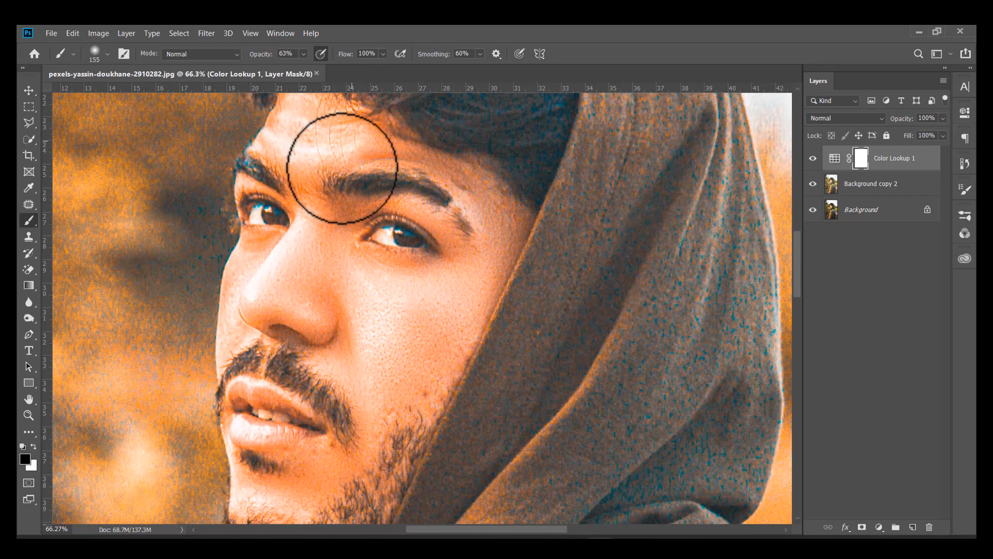
{"action": "scroll", "coordinate": [342, 169], "scroll_direction": "up", "scroll_amount": 1}
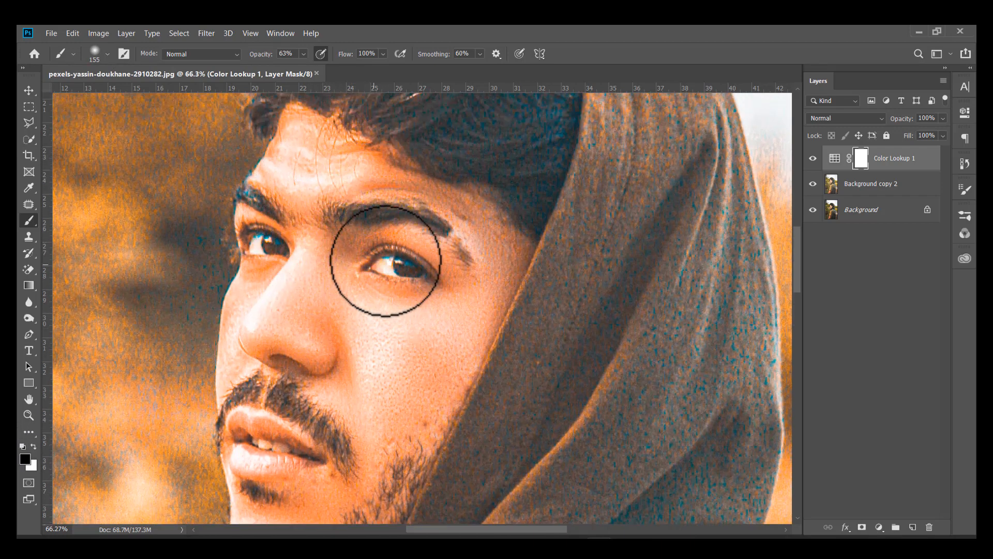
Enlarge the brush to 511 px and paint the Color Lookup effect off the face and hair at 63% opacity
{"action": "left_click", "coordinate": [107, 53]}
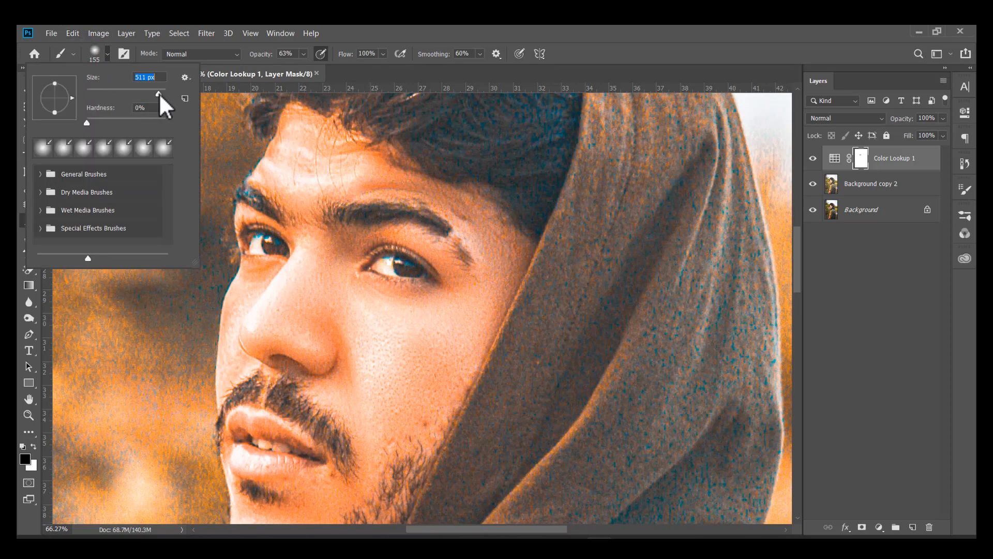
{"action": "left_click", "coordinate": [107, 55]}
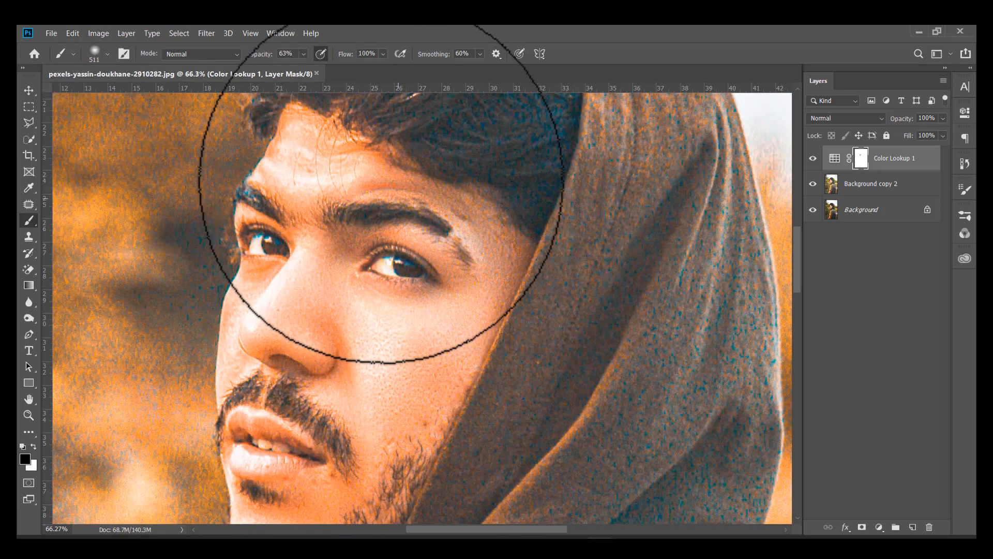
{"action": "scroll", "coordinate": [414, 275], "scroll_direction": "down", "scroll_amount": 3}
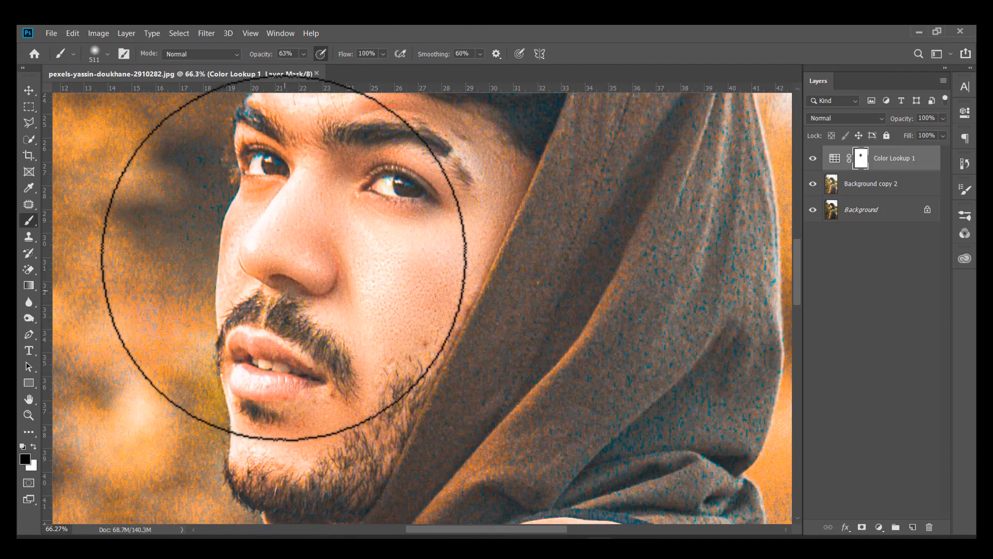
{"action": "scroll", "coordinate": [283, 258], "scroll_direction": "up", "scroll_amount": 3}
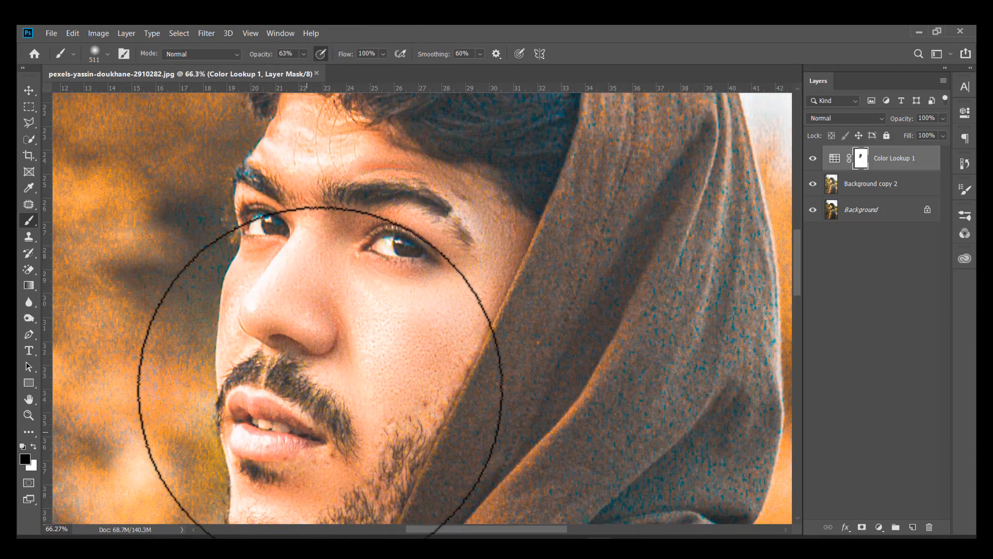
{"action": "scroll", "coordinate": [319, 372], "scroll_direction": "up", "scroll_amount": 5}
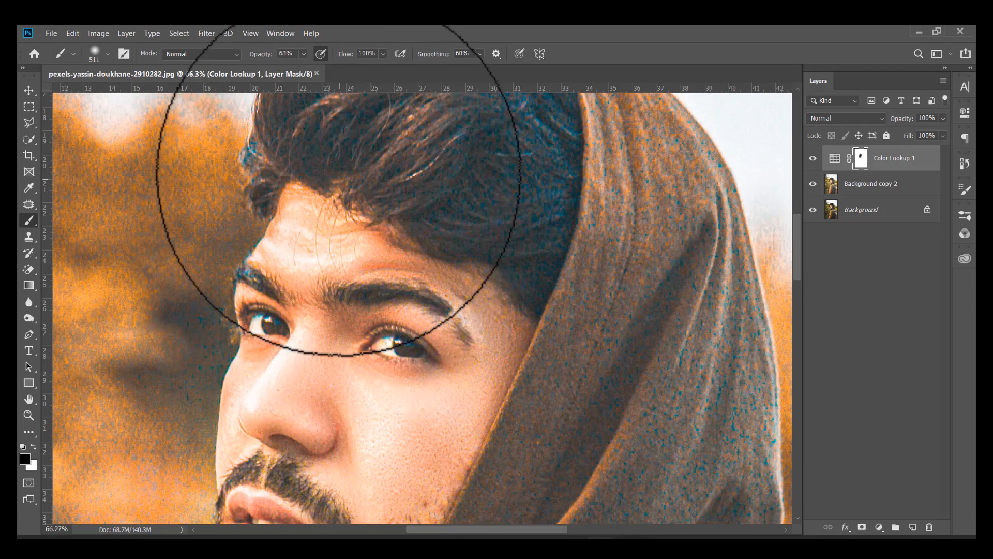
{"action": "scroll", "coordinate": [331, 218], "scroll_direction": "up", "scroll_amount": 3}
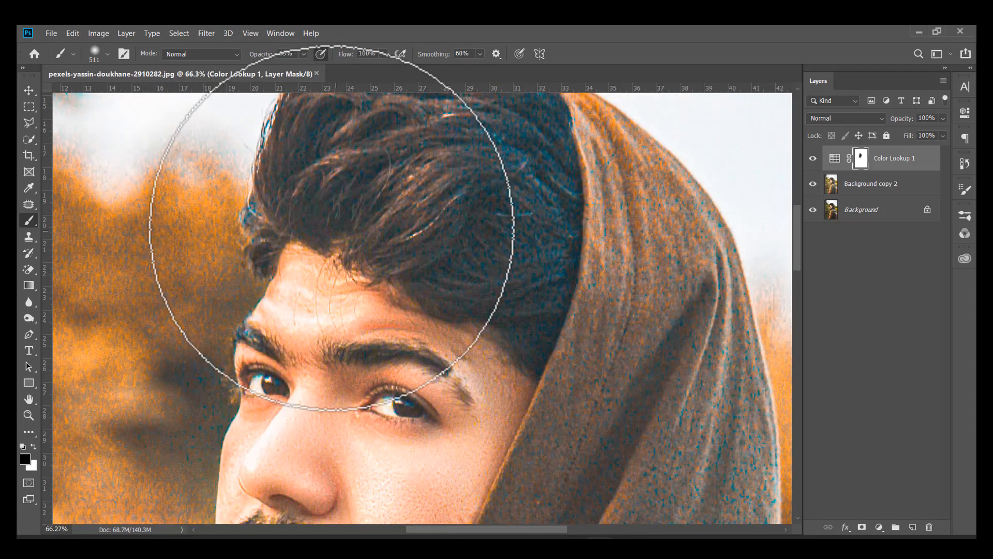
{"action": "scroll", "coordinate": [410, 206], "scroll_direction": "up", "scroll_amount": 2}
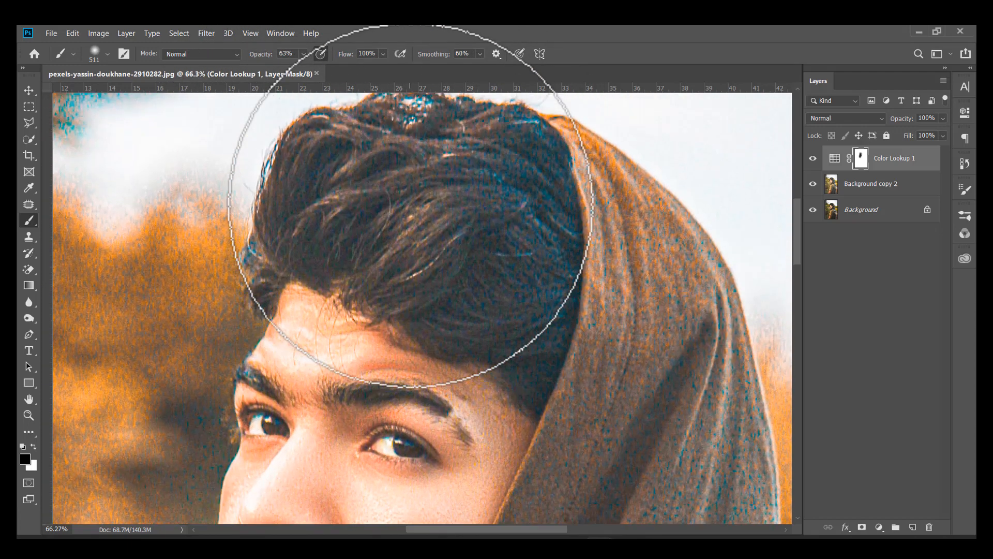
{"action": "scroll", "coordinate": [410, 206], "scroll_direction": "up", "scroll_amount": 2}
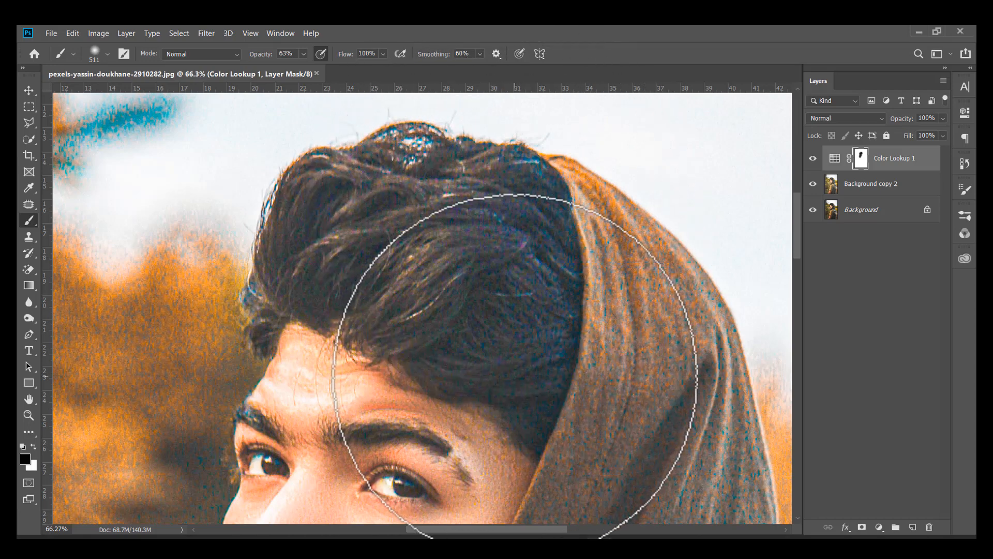
Raise the brush opacity to 100% and repaint the Color Lookup 1 mask over the hair, face and beard
{"action": "left_click", "coordinate": [304, 54]}
{"action": "left_click_drag", "start_coordinate": [312, 67], "coordinate": [334, 68]}
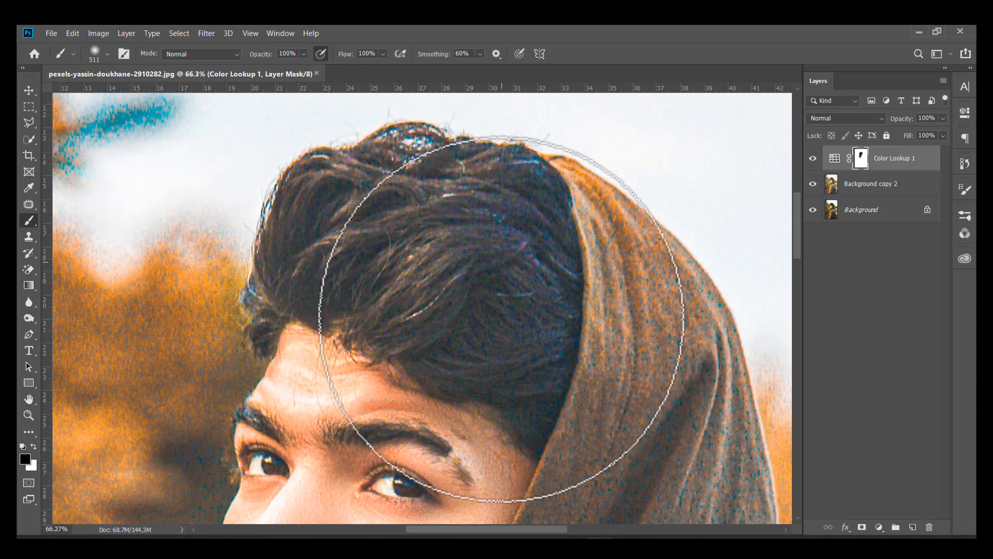
{"action": "scroll", "coordinate": [501, 319], "scroll_direction": "down", "scroll_amount": 3}
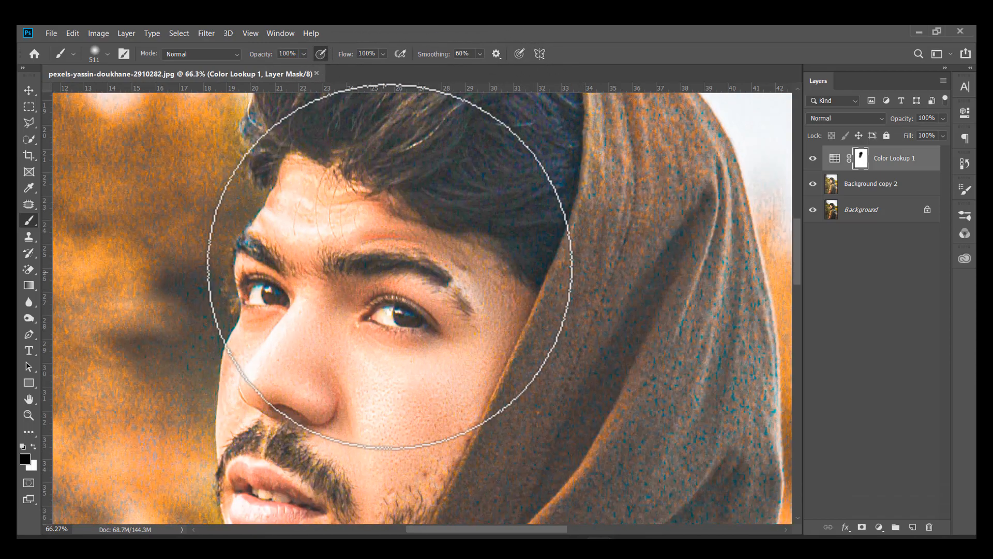
{"action": "scroll", "coordinate": [389, 265], "scroll_direction": "down", "scroll_amount": 1}
{"action": "scroll", "coordinate": [369, 422], "scroll_direction": "down", "scroll_amount": 1}
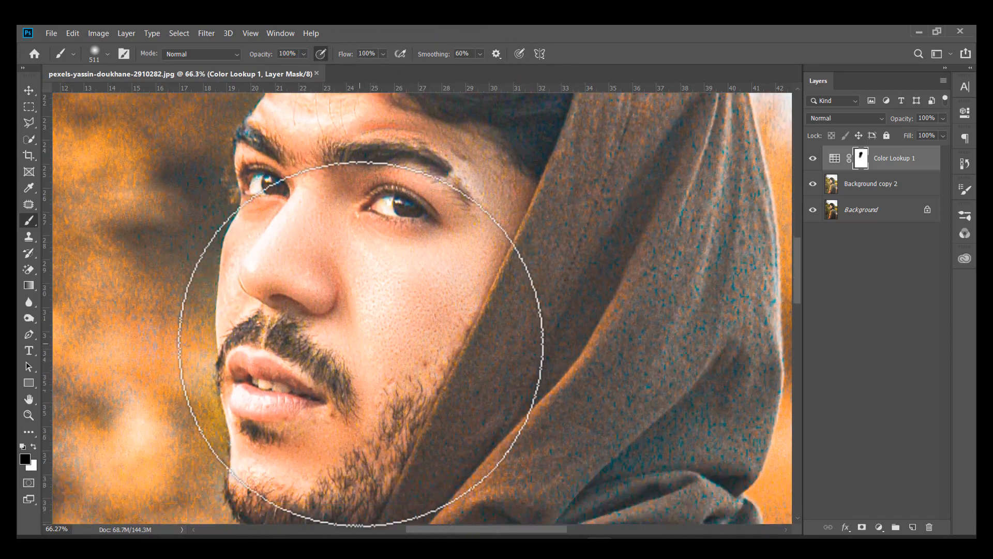
{"action": "scroll", "coordinate": [360, 344], "scroll_direction": "down", "scroll_amount": 1}
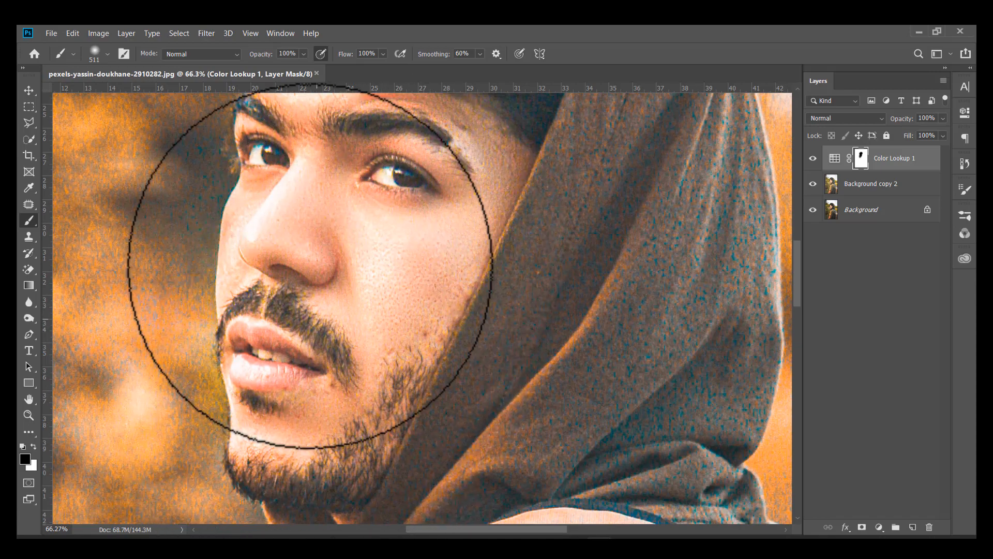
{"action": "scroll", "coordinate": [310, 265], "scroll_direction": "up", "scroll_amount": 2}
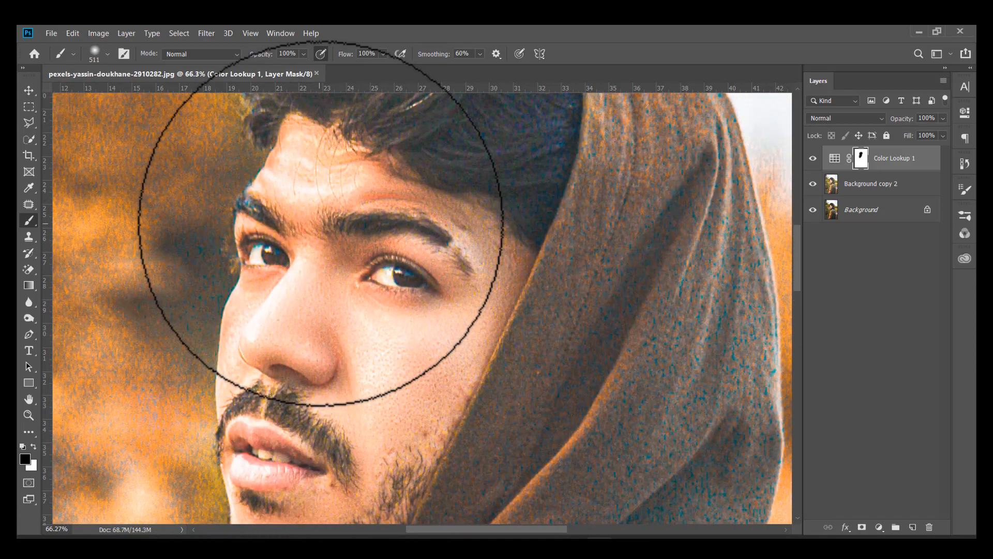
{"action": "scroll", "coordinate": [316, 233], "scroll_direction": "up", "scroll_amount": 1}
{"action": "scroll", "coordinate": [383, 248], "scroll_direction": "up", "scroll_amount": 2}
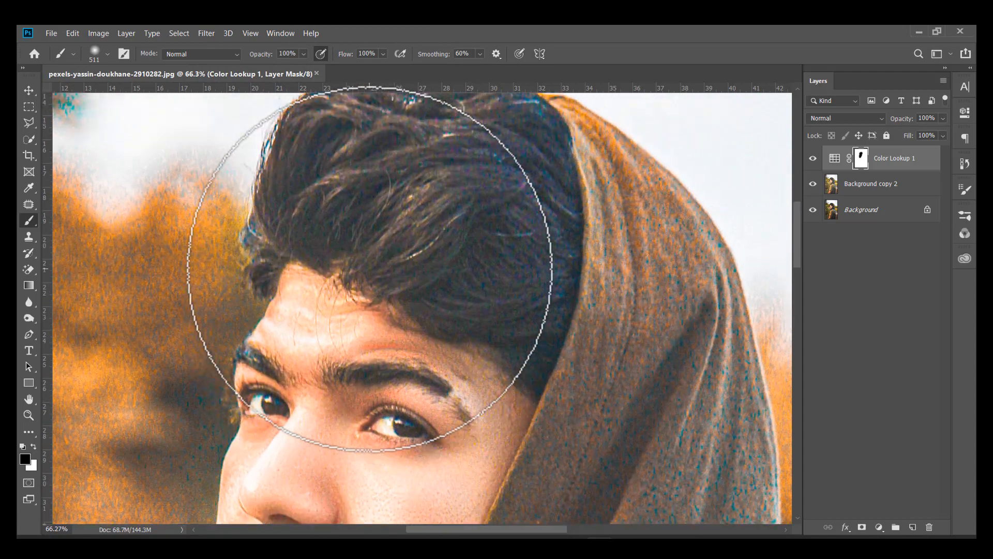
{"action": "scroll", "coordinate": [456, 197], "scroll_direction": "up", "scroll_amount": 2}
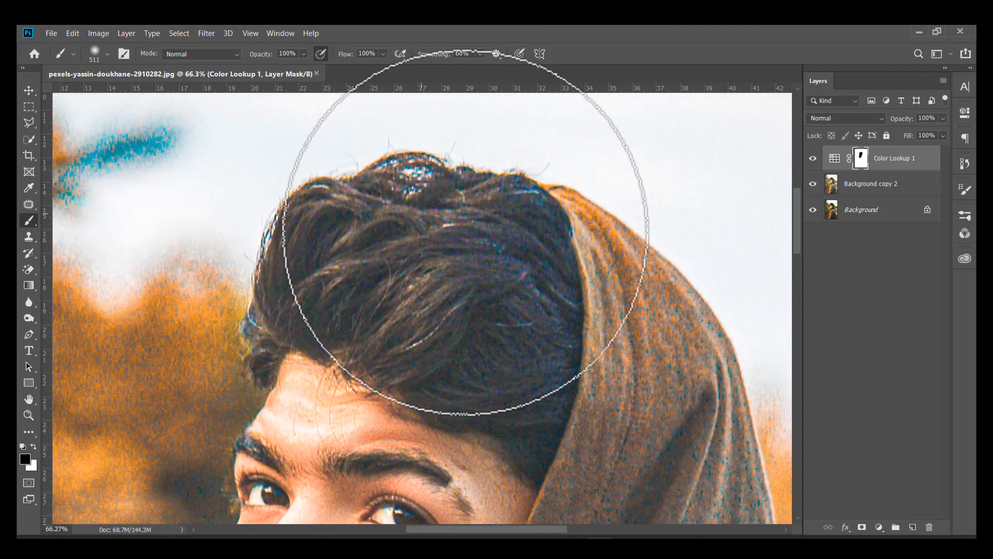
{"action": "scroll", "coordinate": [451, 285], "scroll_direction": "down", "scroll_amount": 3}
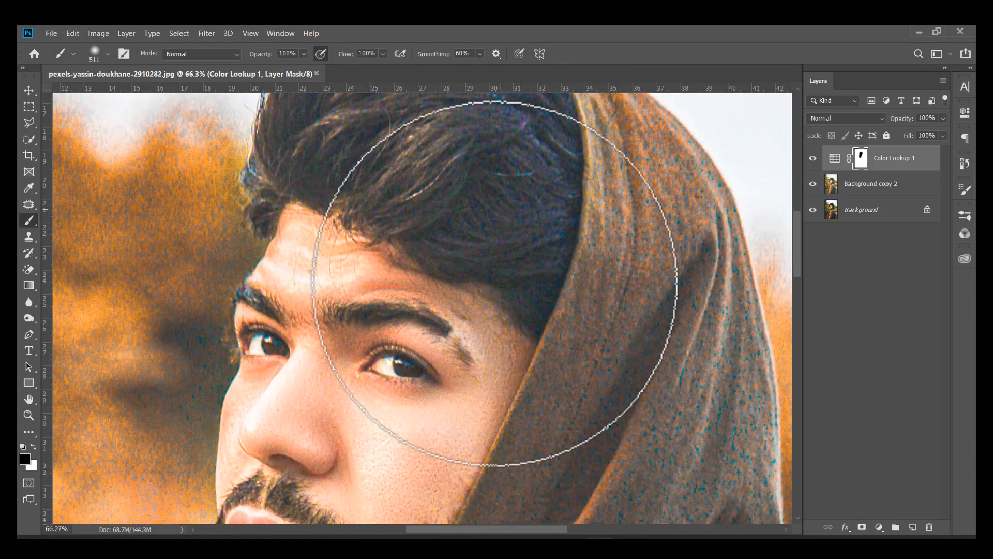
{"action": "scroll", "coordinate": [419, 259], "scroll_direction": "down", "scroll_amount": 3}
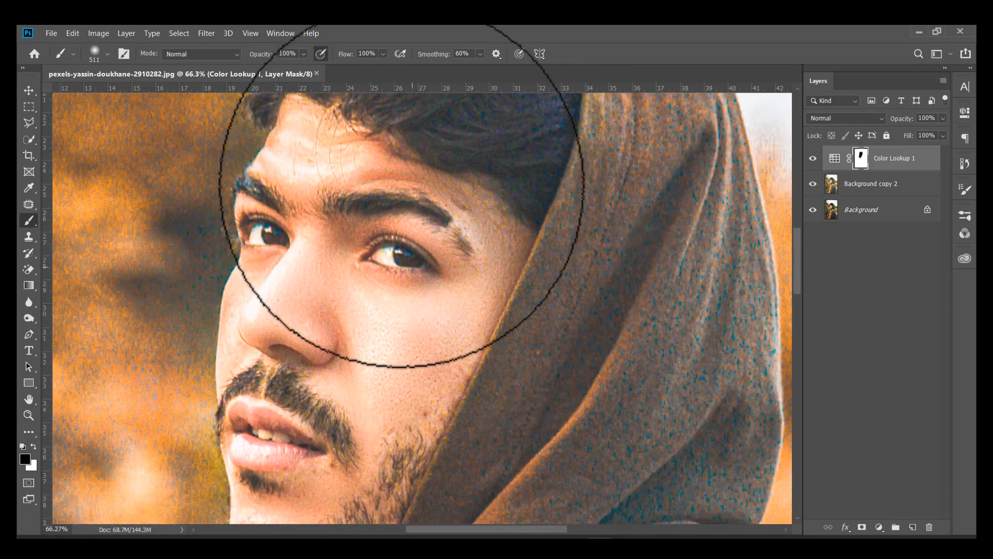
{"action": "scroll", "coordinate": [344, 414], "scroll_direction": "down", "scroll_amount": 2}
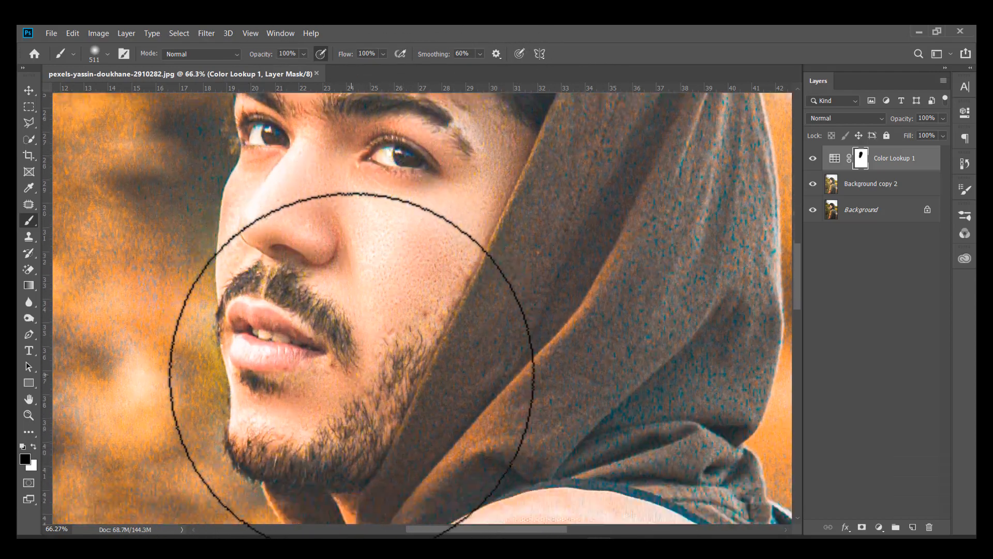
Select the skin of the bare arm below the shirt sleeve with the Quick Selection tool
{"action": "scroll", "coordinate": [318, 357], "scroll_direction": "down", "scroll_amount": 5}
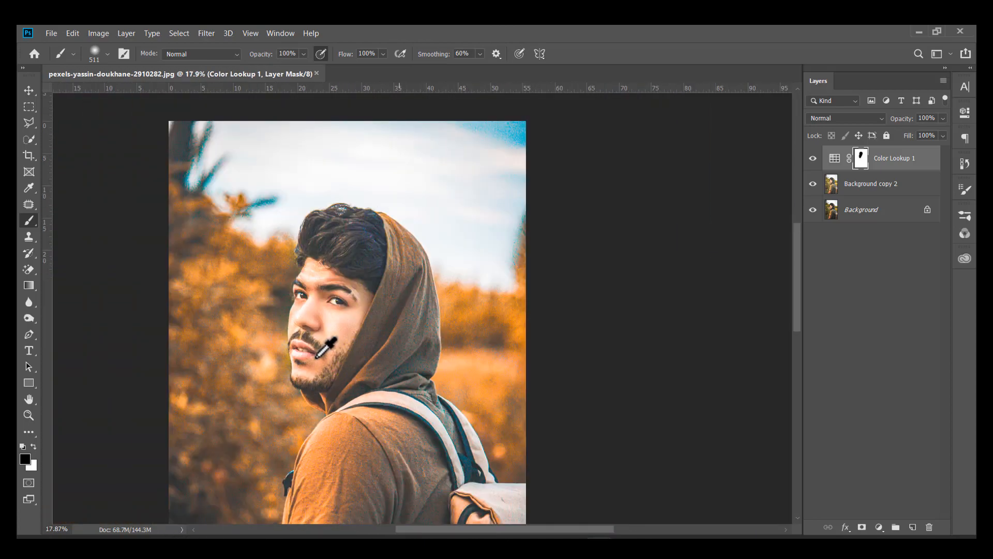
{"action": "scroll", "coordinate": [318, 352], "scroll_direction": "down", "scroll_amount": 1}
{"action": "scroll", "coordinate": [355, 468], "scroll_direction": "down", "scroll_amount": 3}
{"action": "scroll", "coordinate": [332, 458], "scroll_direction": "up", "scroll_amount": 4}
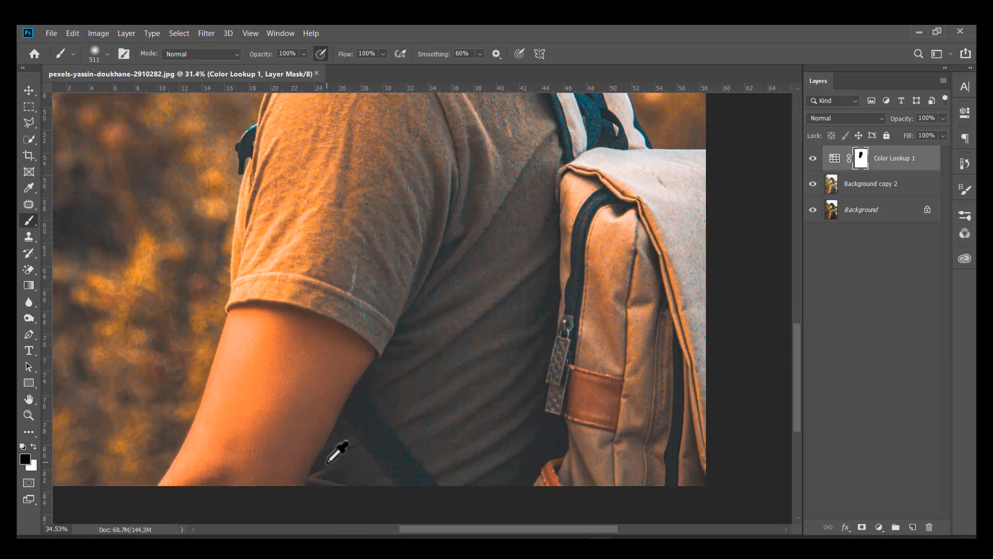
{"action": "scroll", "coordinate": [334, 451], "scroll_direction": "up", "scroll_amount": 2}
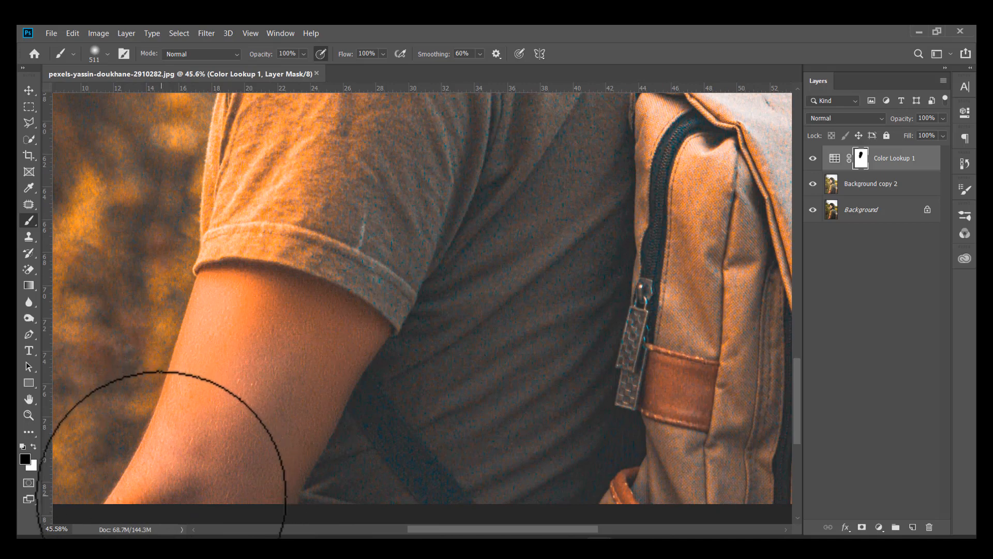
{"action": "left_click", "coordinate": [29, 139]}
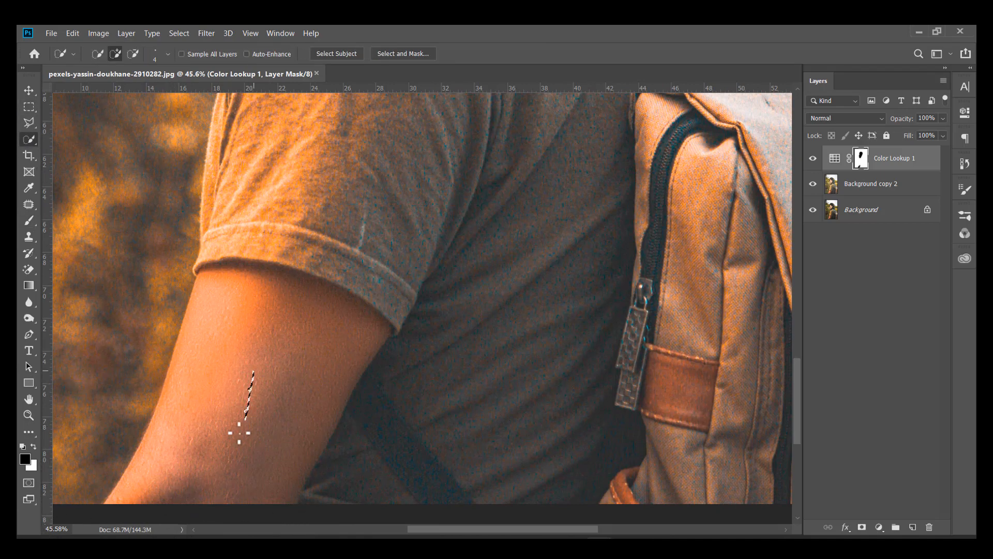
{"action": "left_click_drag", "start_coordinate": [239, 433], "coordinate": [248, 326]}
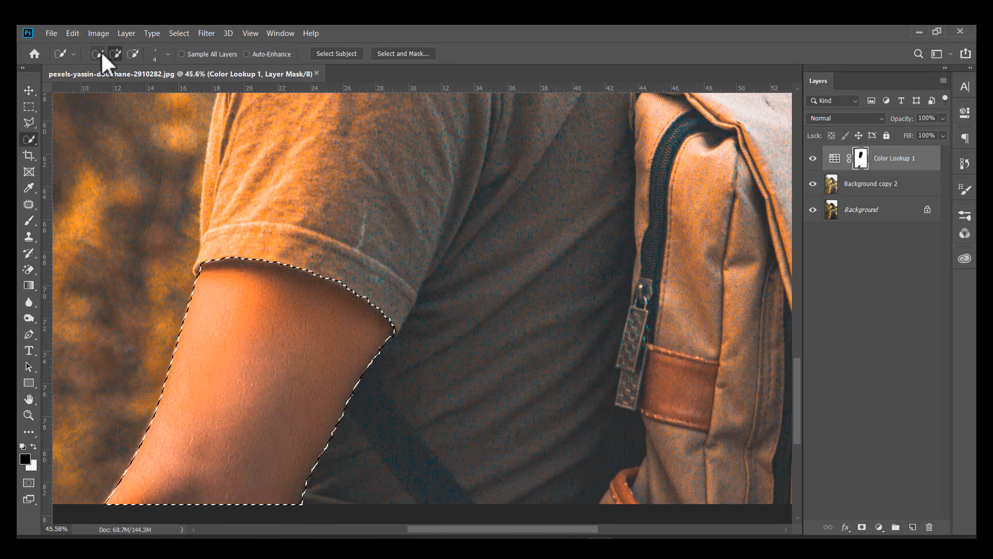
Paint black over the selected arm on the Color Lookup 1 mask with the 511 px brush, then clear the selection
{"action": "left_click", "coordinate": [29, 222]}
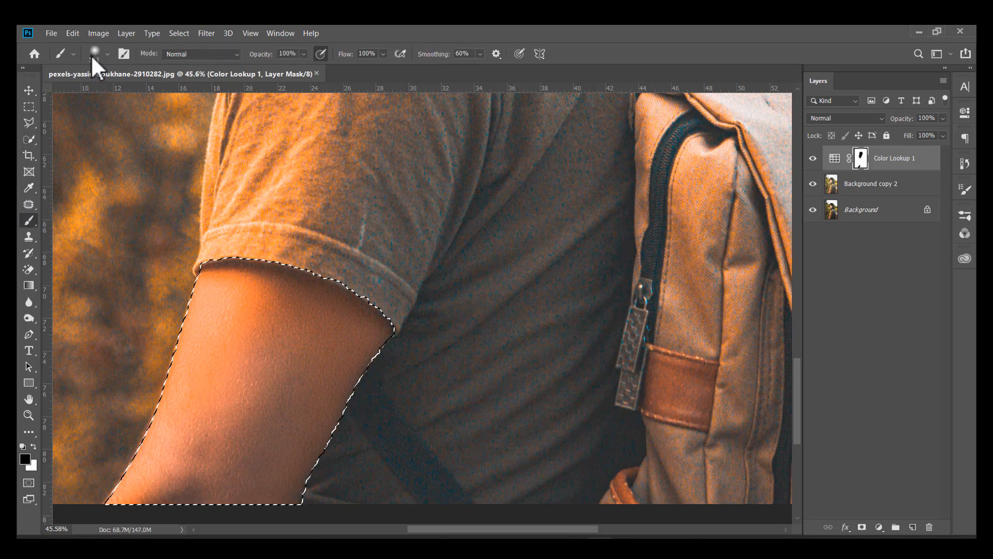
{"action": "left_click", "coordinate": [105, 51]}
{"action": "key", "text": "Escape"}
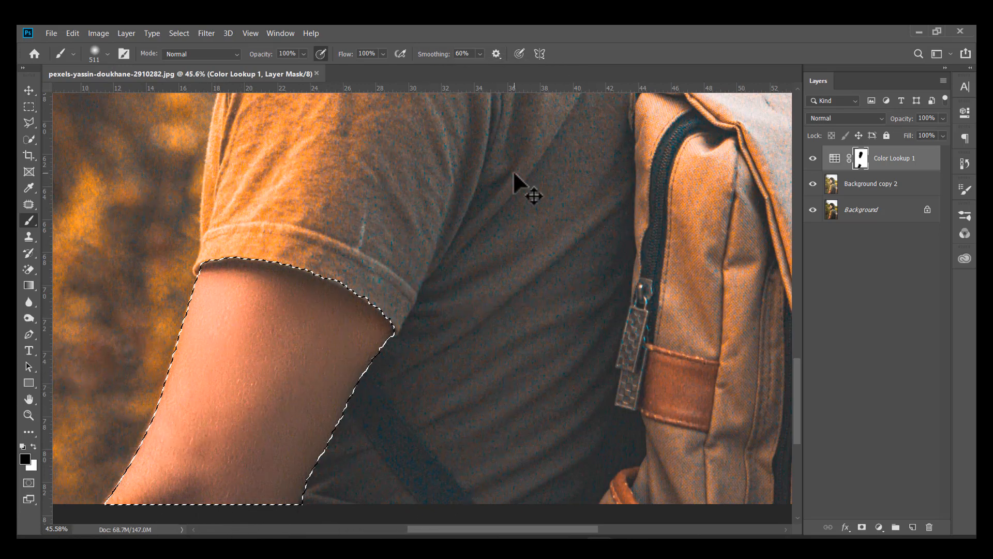
{"action": "key", "text": "ctrl+d"}
Merge the Color Lookup 1 layer with Background copy 2
{"action": "scroll", "coordinate": [523, 166], "scroll_direction": "down", "scroll_amount": 3}
{"action": "scroll", "coordinate": [514, 175], "scroll_direction": "down", "scroll_amount": 1}
{"action": "scroll", "coordinate": [561, 197], "scroll_direction": "up", "scroll_amount": 12}
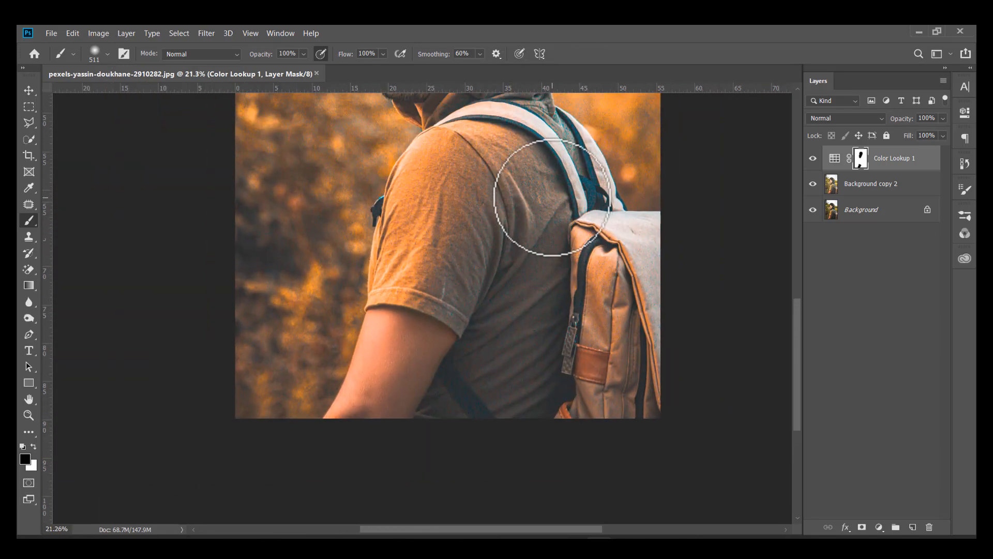
{"action": "scroll", "coordinate": [544, 158], "scroll_direction": "down", "scroll_amount": 3}
{"action": "scroll", "coordinate": [555, 150], "scroll_direction": "down", "scroll_amount": 3}
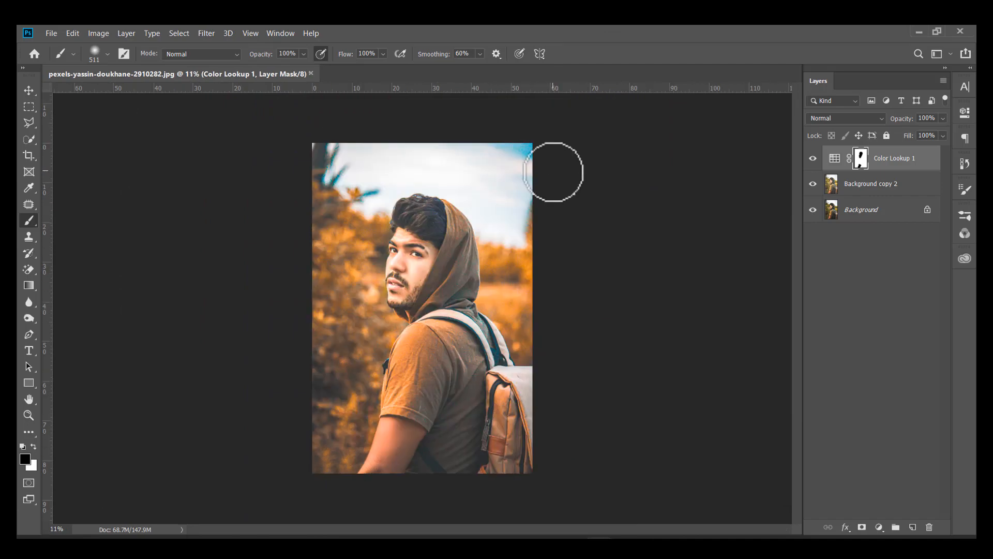
{"action": "scroll", "coordinate": [564, 173], "scroll_direction": "up", "scroll_amount": 3}
{"action": "scroll", "coordinate": [576, 178], "scroll_direction": "down", "scroll_amount": 2}
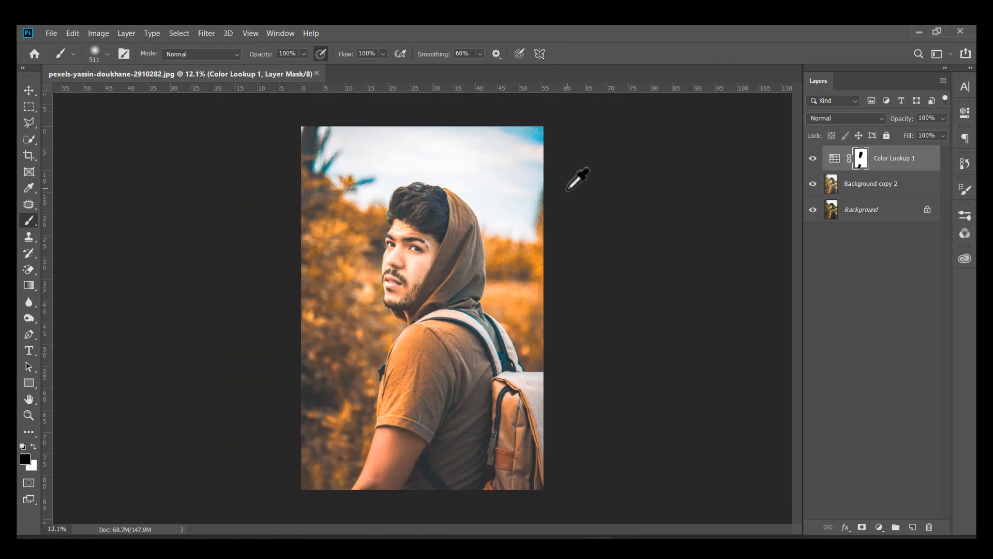
{"action": "left_click", "coordinate": [895, 186], "text": "shift"}
{"action": "right_click", "coordinate": [895, 187]}
{"action": "left_click", "coordinate": [768, 386]}
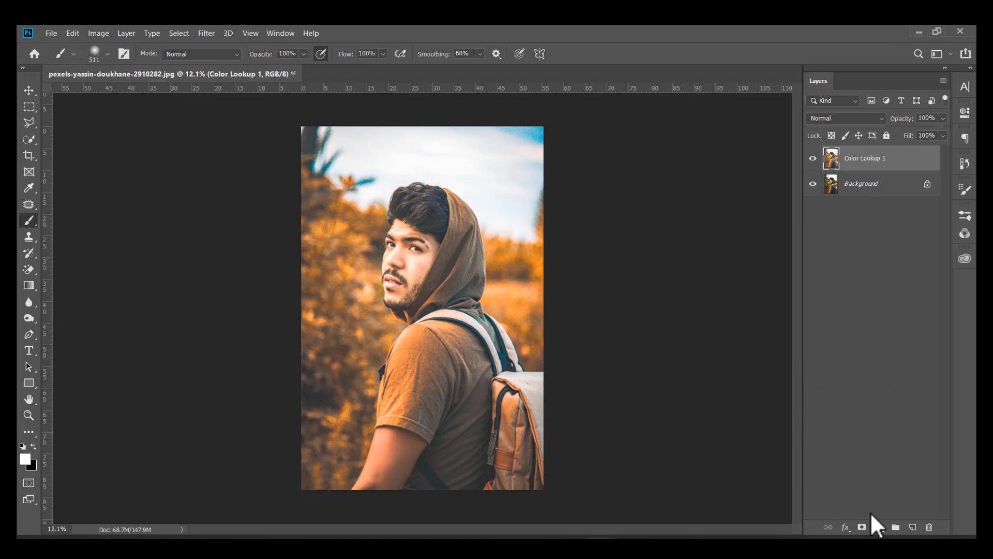
Add a Curves adjustment layer, moving the black point to input 34, output 0 and slightly lowering the white point's output
{"action": "left_click", "coordinate": [879, 526]}
{"action": "left_click", "coordinate": [910, 362]}
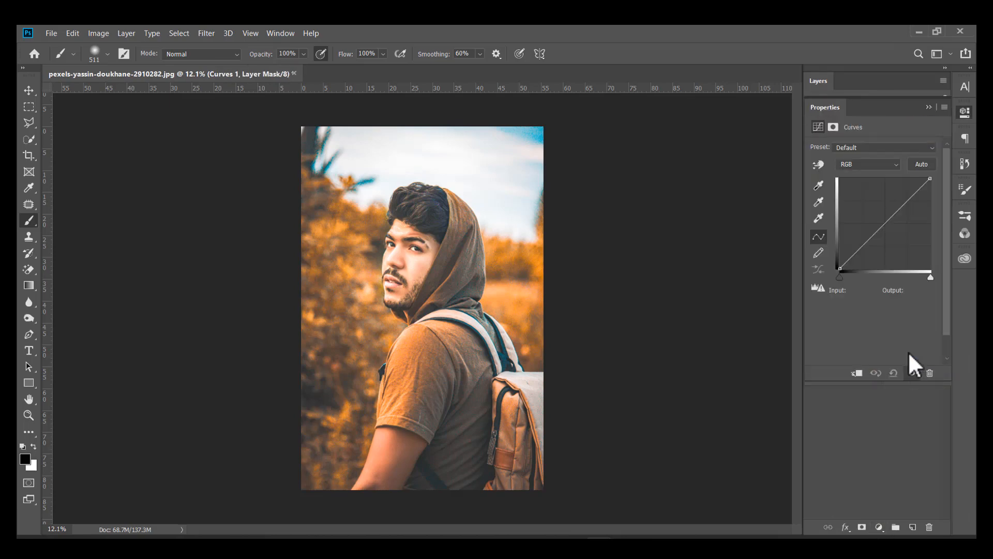
{"action": "left_click_drag", "start_coordinate": [839, 268], "coordinate": [852, 268]}
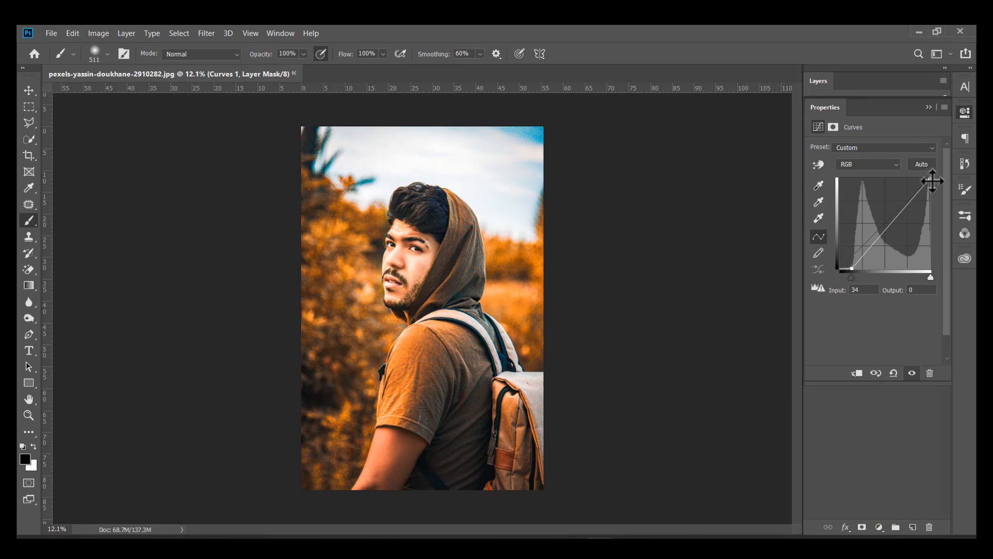
{"action": "mouse_move", "coordinate": [930, 178]}
{"action": "left_mouse_down"}
{"action": "mouse_move", "coordinate": [935, 189]}
{"action": "mouse_move", "coordinate": [923, 173]}
{"action": "mouse_move", "coordinate": [924, 186]}
{"action": "left_mouse_up"}
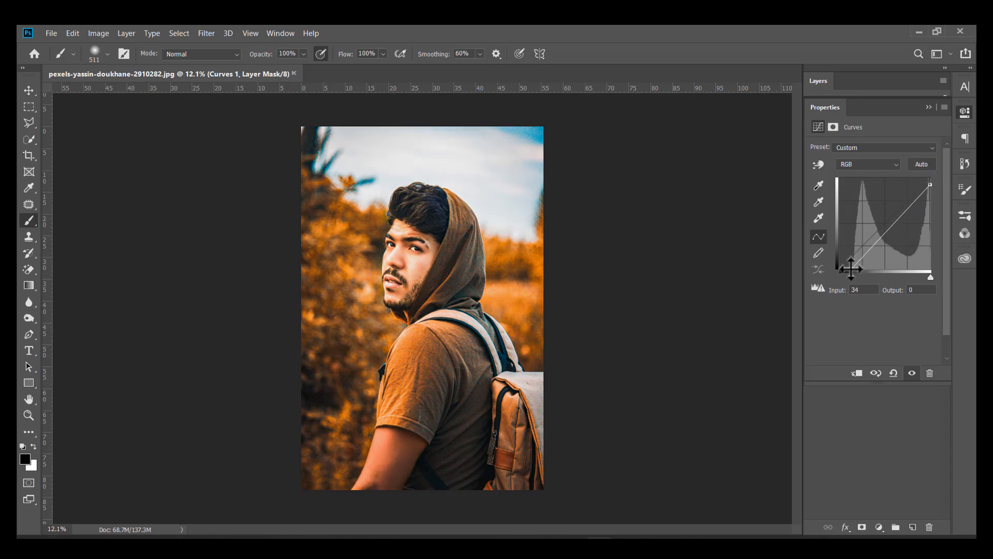
{"action": "left_click", "coordinate": [933, 107]}
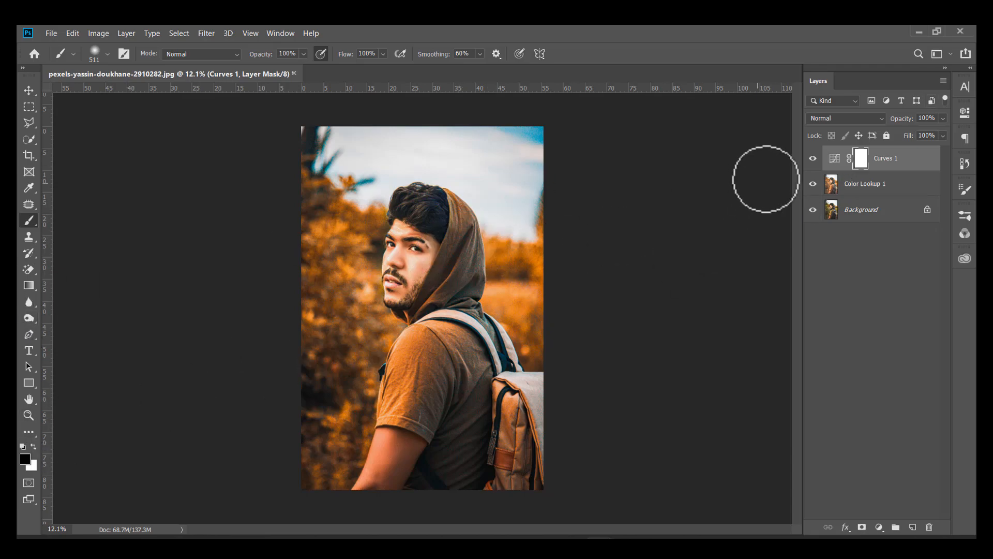
{"action": "scroll", "coordinate": [421, 259], "scroll_direction": "up", "scroll_amount": 6}
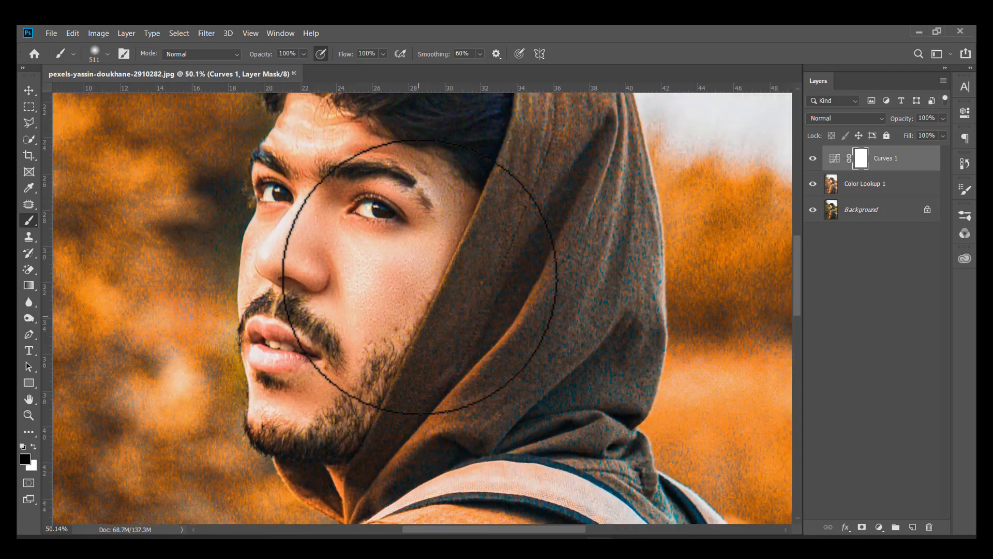
{"action": "scroll", "coordinate": [456, 253], "scroll_direction": "up", "scroll_amount": 2}
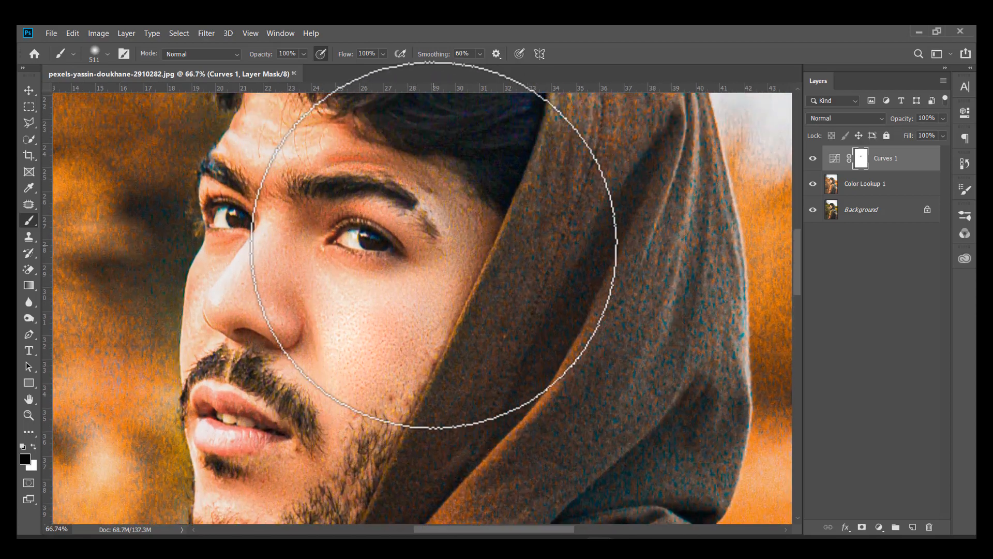
{"action": "left_click_drag", "start_coordinate": [352, 232], "coordinate": [311, 179]}
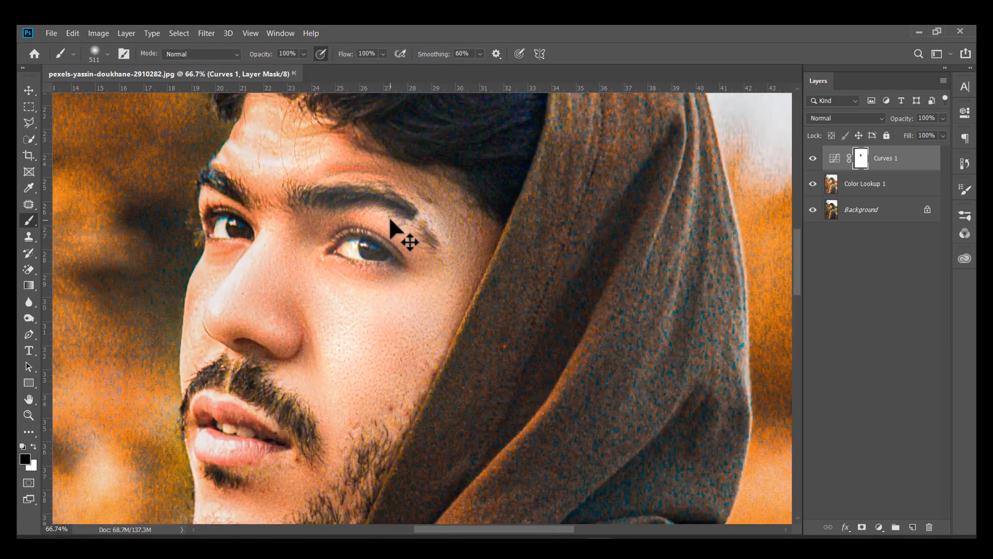
{"action": "key", "text": "ctrl+z"}
{"action": "key", "text": "ctrl+z"}
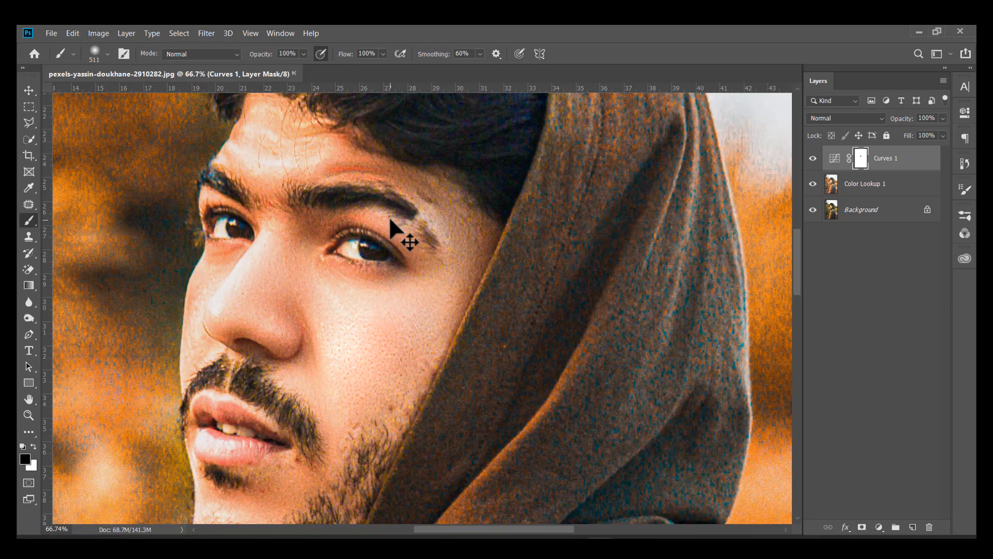
Reduce the brush to 75 px and paint the Curves effect off the skin around the eye, nose and cheek
{"action": "left_click", "coordinate": [96, 56]}
{"action": "key", "text": "Return"}
{"action": "scroll", "coordinate": [277, 137], "scroll_direction": "up", "scroll_amount": 1}
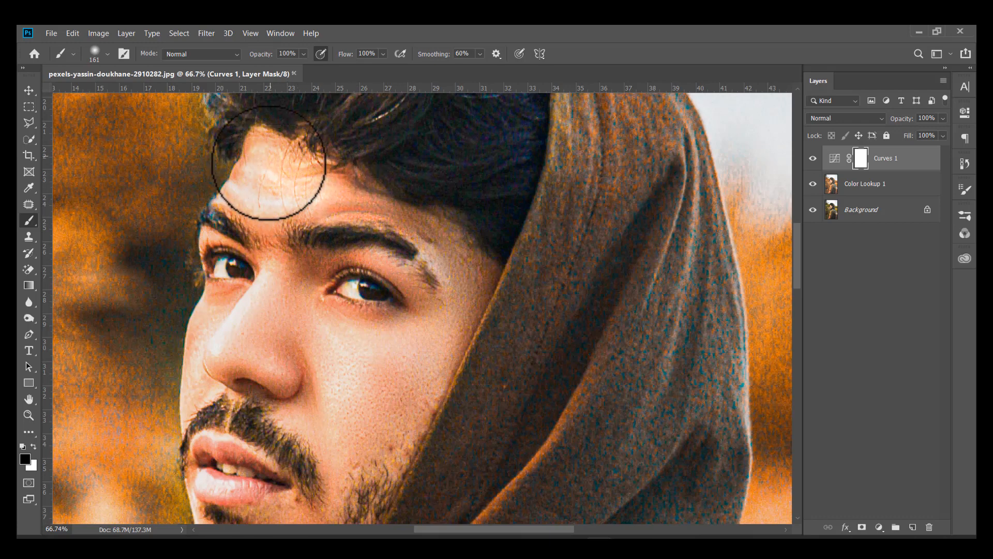
{"action": "left_click", "coordinate": [95, 52]}
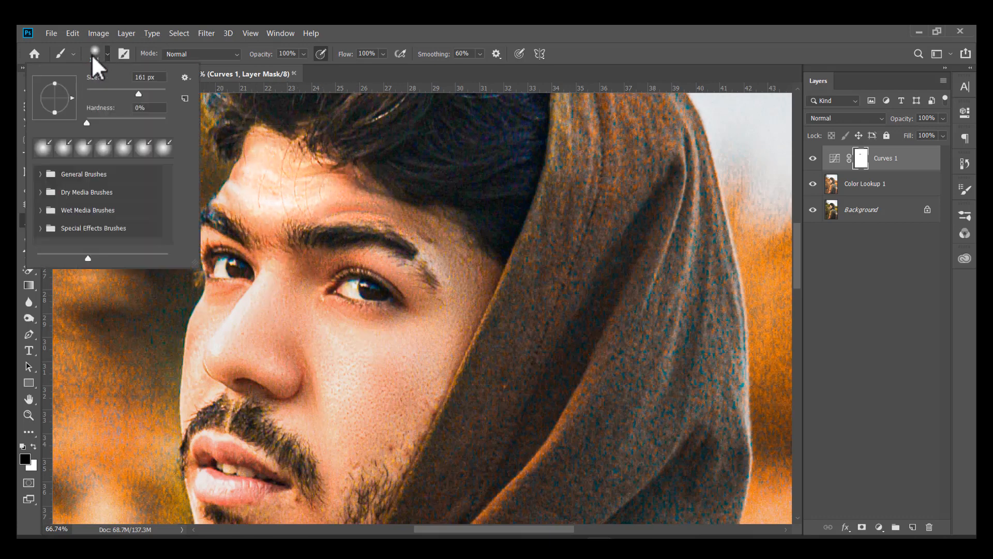
{"action": "left_click_drag", "start_coordinate": [132, 92], "coordinate": [128, 92]}
{"action": "key", "text": "Return"}
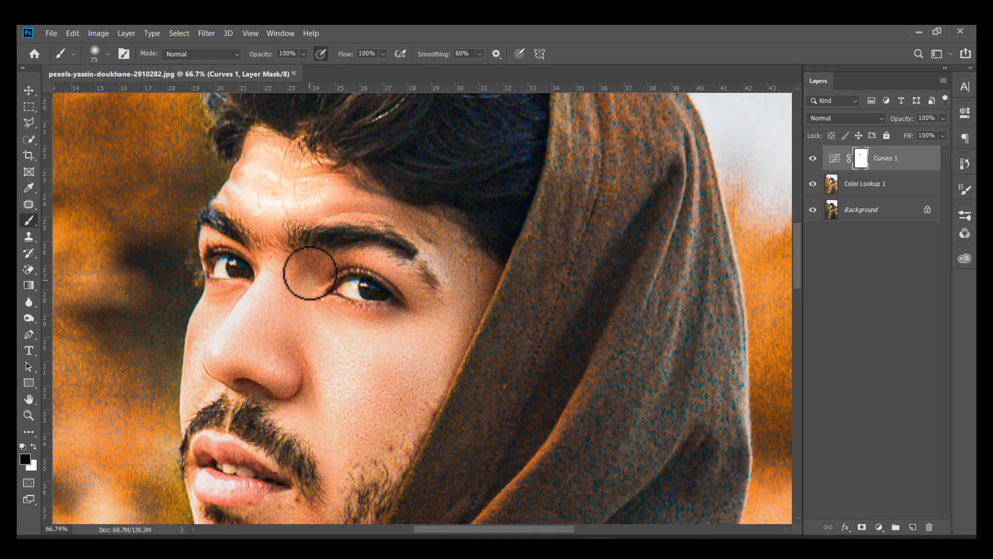
{"action": "mouse_move", "coordinate": [325, 269]}
{"action": "left_mouse_down"}
{"action": "mouse_move", "coordinate": [301, 308]}
{"action": "mouse_move", "coordinate": [353, 328]}
{"action": "mouse_move", "coordinate": [411, 332]}
{"action": "left_mouse_up"}
{"action": "scroll", "coordinate": [404, 326], "scroll_direction": "down", "scroll_amount": 2}
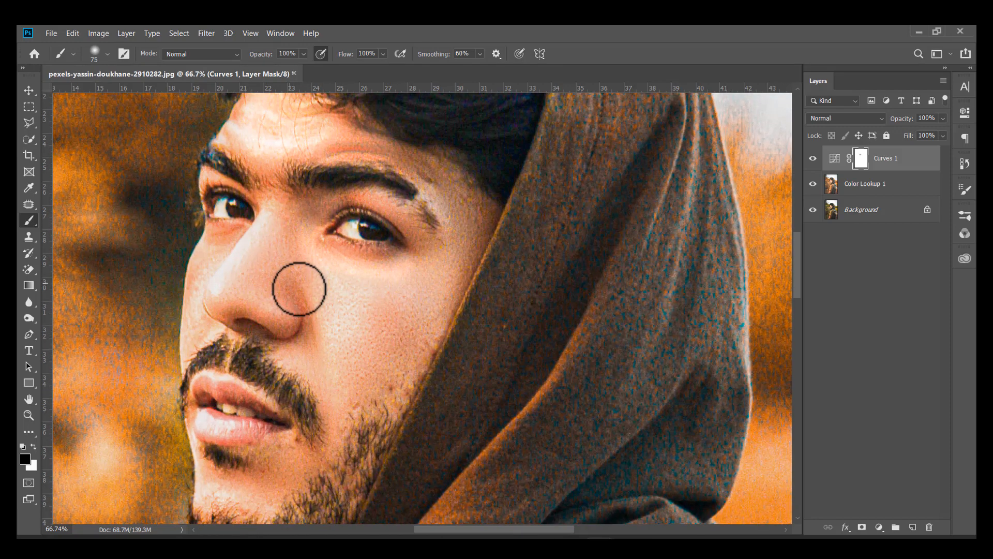
{"action": "left_click_drag", "start_coordinate": [299, 289], "coordinate": [310, 351]}
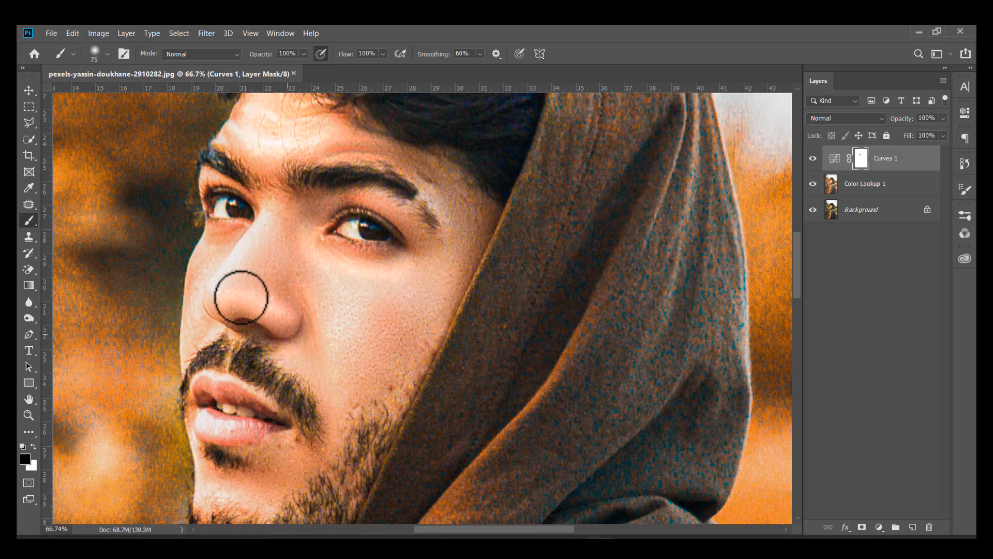
{"action": "mouse_move", "coordinate": [241, 297]}
{"action": "left_mouse_down"}
{"action": "mouse_move", "coordinate": [286, 206]}
{"action": "mouse_move", "coordinate": [276, 310]}
{"action": "mouse_move", "coordinate": [266, 251]}
{"action": "mouse_move", "coordinate": [283, 214]}
{"action": "mouse_move", "coordinate": [291, 291]}
{"action": "mouse_move", "coordinate": [297, 204]}
{"action": "mouse_move", "coordinate": [304, 296]}
{"action": "mouse_move", "coordinate": [339, 406]}
{"action": "mouse_move", "coordinate": [398, 378]}
{"action": "mouse_move", "coordinate": [432, 315]}
{"action": "mouse_move", "coordinate": [345, 394]}
{"action": "mouse_move", "coordinate": [409, 320]}
{"action": "left_mouse_up"}
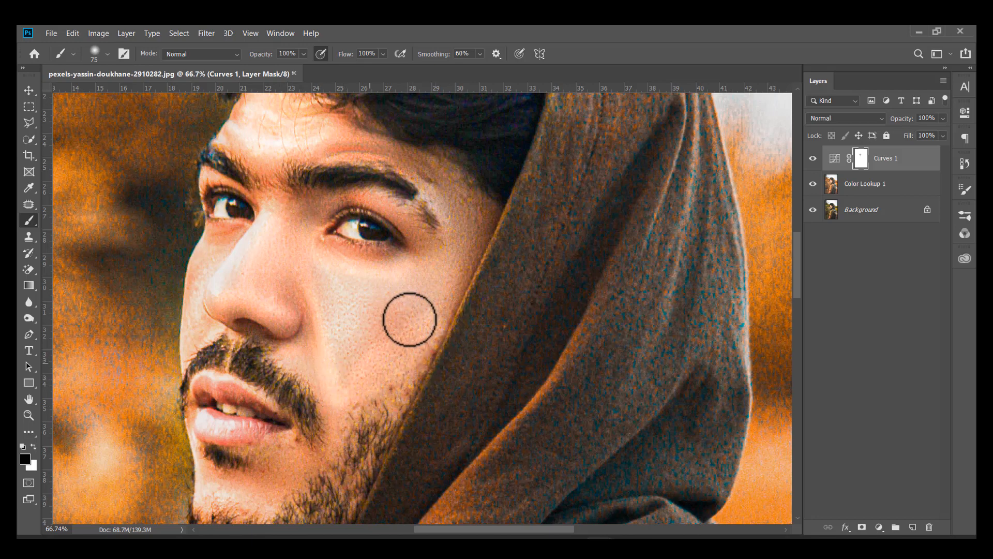
Enlarge the brush to 124 px and paint the Curves 1 mask black over the cheek, temple and forehead
{"action": "left_click", "coordinate": [102, 61]}
{"action": "left_click_drag", "start_coordinate": [120, 87], "coordinate": [132, 92]}
{"action": "left_click", "coordinate": [102, 61]}
{"action": "left_click", "coordinate": [100, 61]}
{"action": "left_click", "coordinate": [97, 54]}
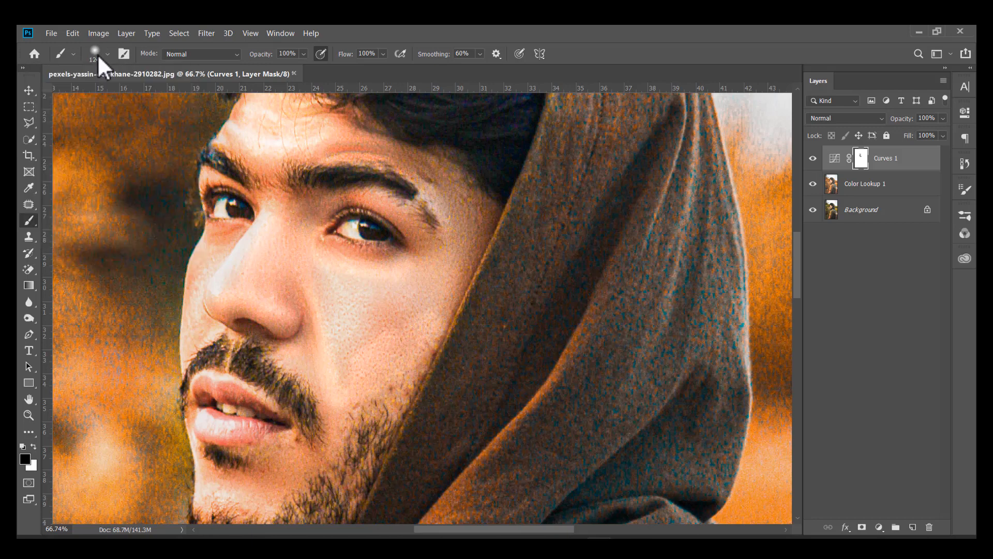
{"action": "mouse_move", "coordinate": [357, 320]}
{"action": "left_mouse_down"}
{"action": "mouse_move", "coordinate": [400, 302]}
{"action": "mouse_move", "coordinate": [331, 285]}
{"action": "mouse_move", "coordinate": [356, 350]}
{"action": "mouse_move", "coordinate": [344, 348]}
{"action": "mouse_move", "coordinate": [320, 275]}
{"action": "mouse_move", "coordinate": [350, 365]}
{"action": "mouse_move", "coordinate": [435, 302]}
{"action": "mouse_move", "coordinate": [364, 308]}
{"action": "mouse_move", "coordinate": [451, 255]}
{"action": "mouse_move", "coordinate": [431, 324]}
{"action": "mouse_move", "coordinate": [478, 213]}
{"action": "mouse_move", "coordinate": [415, 158]}
{"action": "mouse_move", "coordinate": [428, 179]}
{"action": "left_mouse_up"}
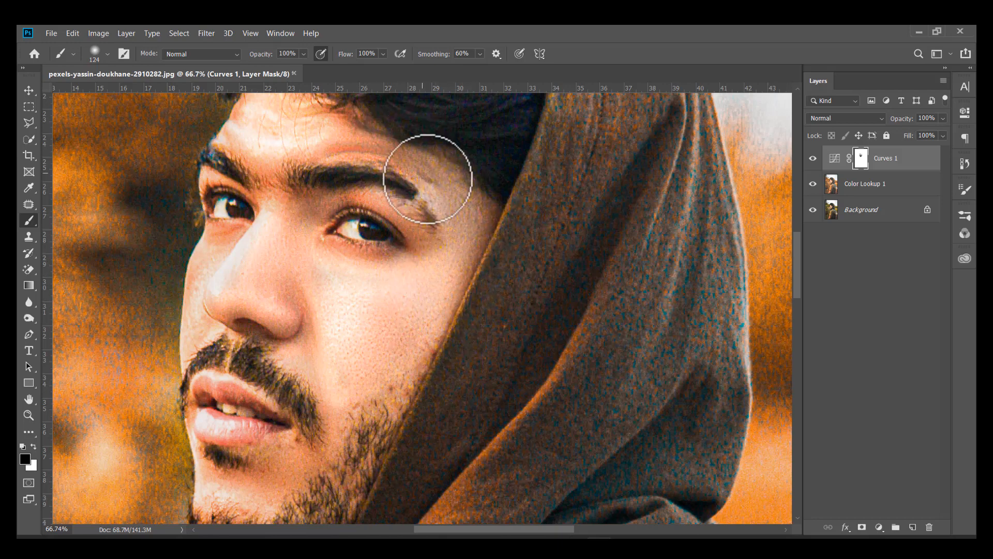
{"action": "scroll", "coordinate": [403, 285], "scroll_direction": "up", "scroll_amount": 2}
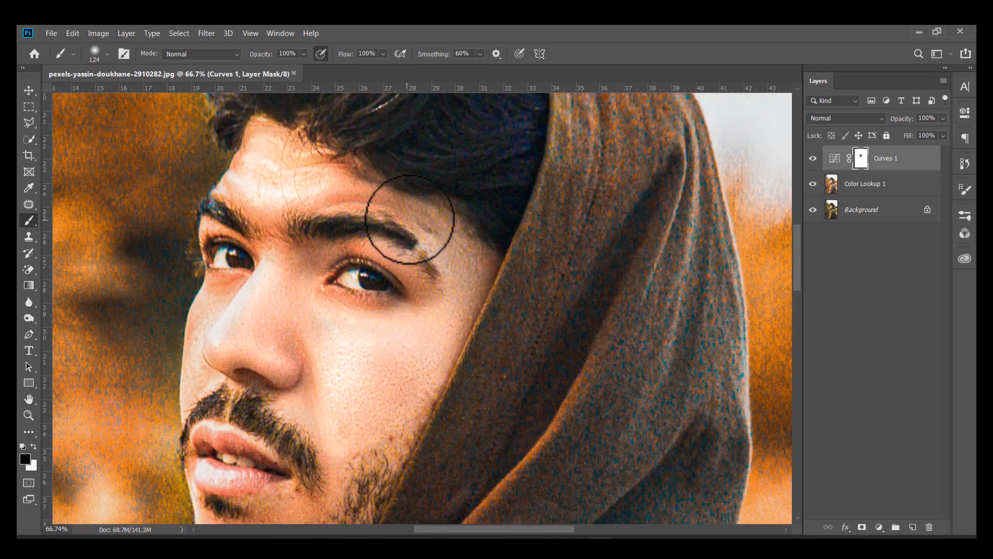
{"action": "mouse_move", "coordinate": [315, 190]}
{"action": "left_mouse_down"}
{"action": "mouse_move", "coordinate": [244, 177]}
{"action": "mouse_move", "coordinate": [262, 131]}
{"action": "mouse_move", "coordinate": [352, 180]}
{"action": "mouse_move", "coordinate": [275, 208]}
{"action": "mouse_move", "coordinate": [281, 283]}
{"action": "mouse_move", "coordinate": [236, 244]}
{"action": "mouse_move", "coordinate": [247, 185]}
{"action": "mouse_move", "coordinate": [288, 162]}
{"action": "left_mouse_up"}
Set the brush to 88 px and paint the Curves effect off the chin skin below the lips
{"action": "scroll", "coordinate": [281, 283], "scroll_direction": "up", "scroll_amount": 5}
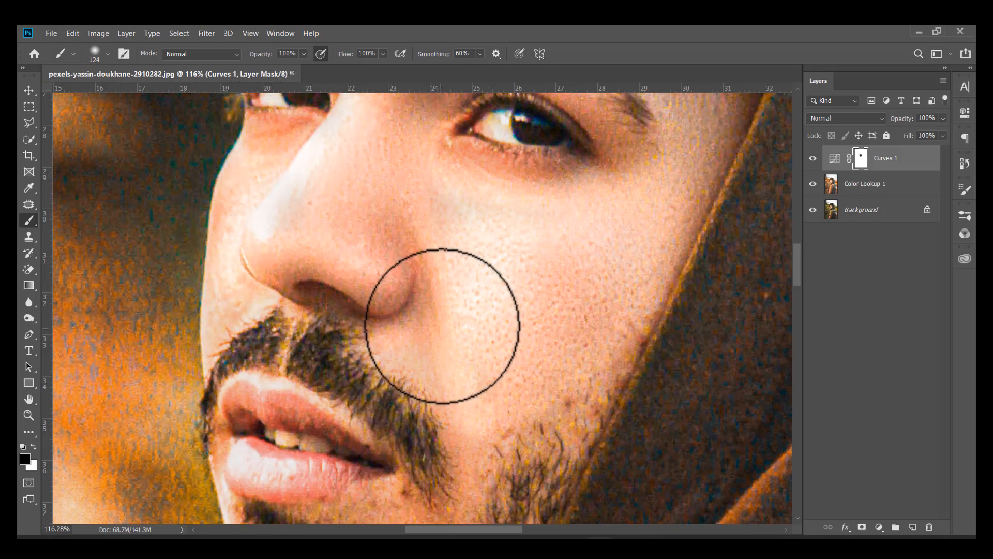
{"action": "scroll", "coordinate": [447, 336], "scroll_direction": "down", "scroll_amount": 3}
{"action": "scroll", "coordinate": [444, 355], "scroll_direction": "down", "scroll_amount": 3}
{"action": "scroll", "coordinate": [441, 365], "scroll_direction": "up", "scroll_amount": 3}
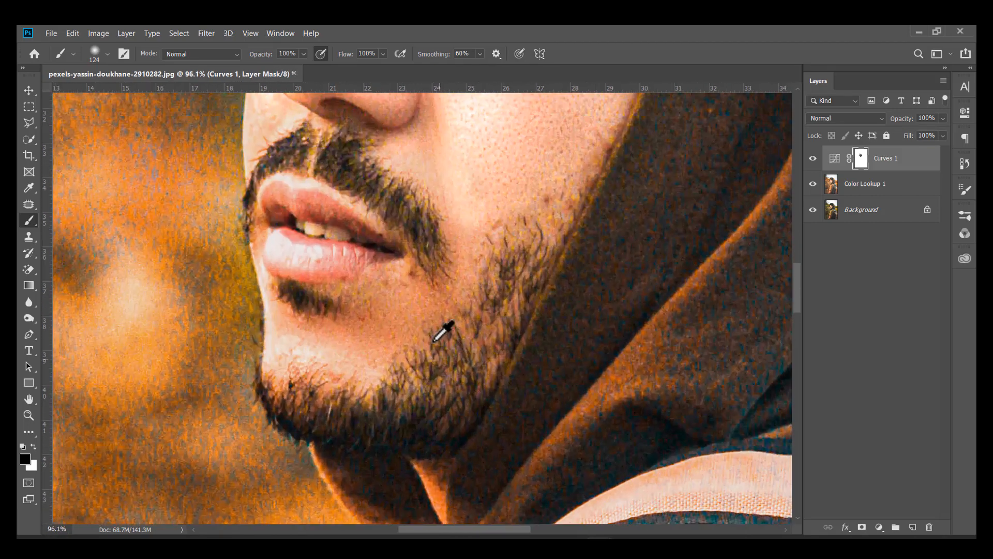
{"action": "left_click", "coordinate": [108, 55]}
{"action": "left_click_drag", "start_coordinate": [111, 88], "coordinate": [122, 89]}
{"action": "key", "text": "Return"}
{"action": "scroll", "coordinate": [407, 318], "scroll_direction": "up", "scroll_amount": 2}
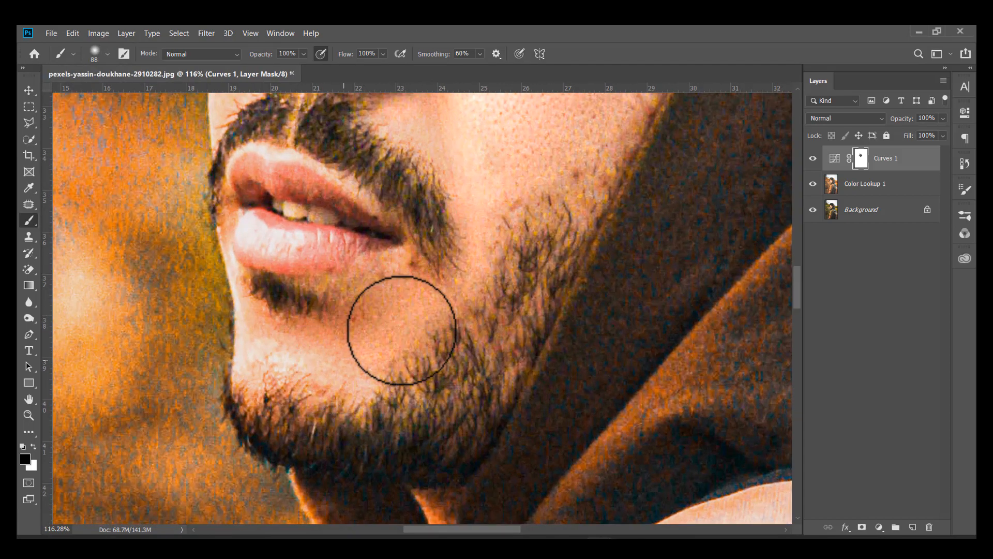
{"action": "mouse_move", "coordinate": [271, 340]}
{"action": "left_mouse_down"}
{"action": "mouse_move", "coordinate": [368, 339]}
{"action": "mouse_move", "coordinate": [393, 328]}
{"action": "left_mouse_up"}
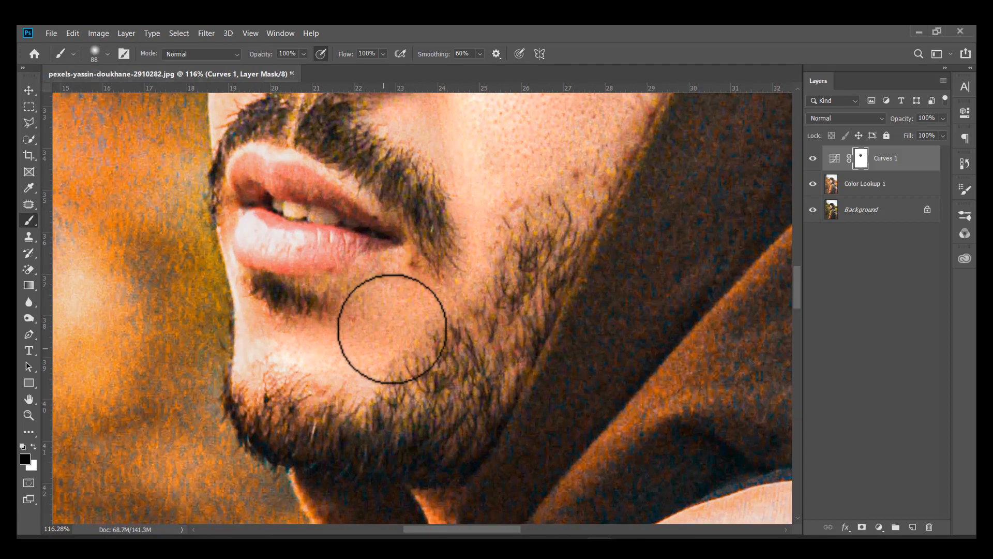
{"action": "scroll", "coordinate": [468, 189], "scroll_direction": "down", "scroll_amount": 6}
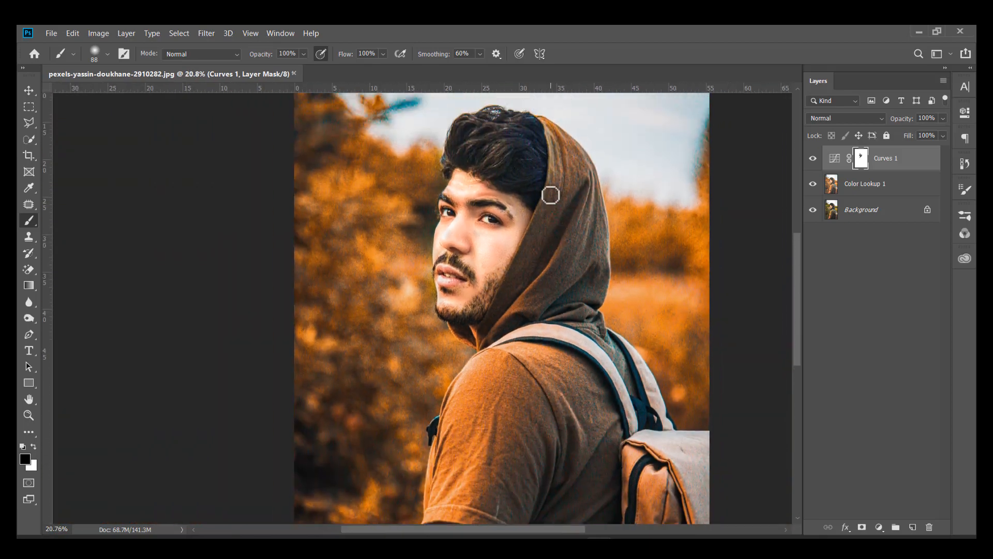
{"action": "scroll", "coordinate": [549, 192], "scroll_direction": "down", "scroll_amount": 2}
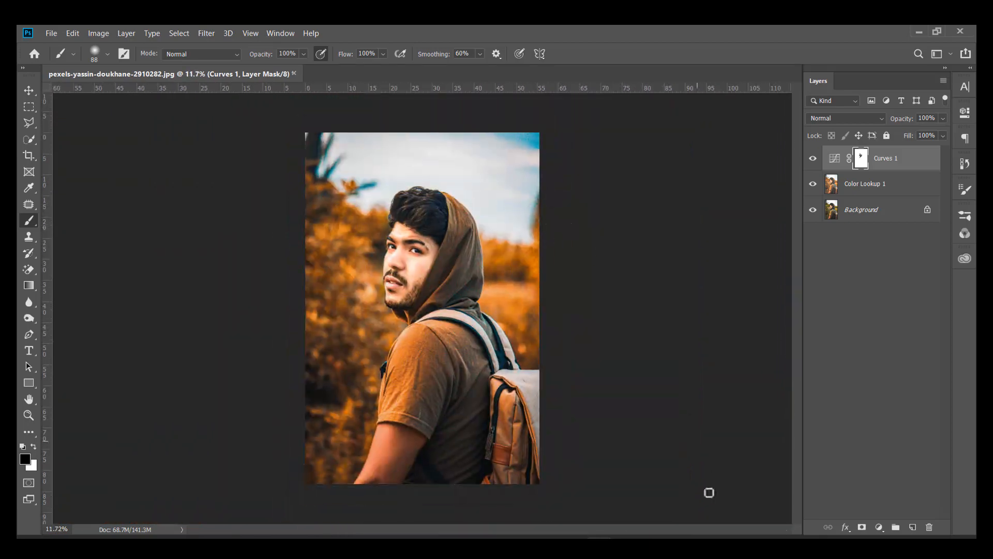